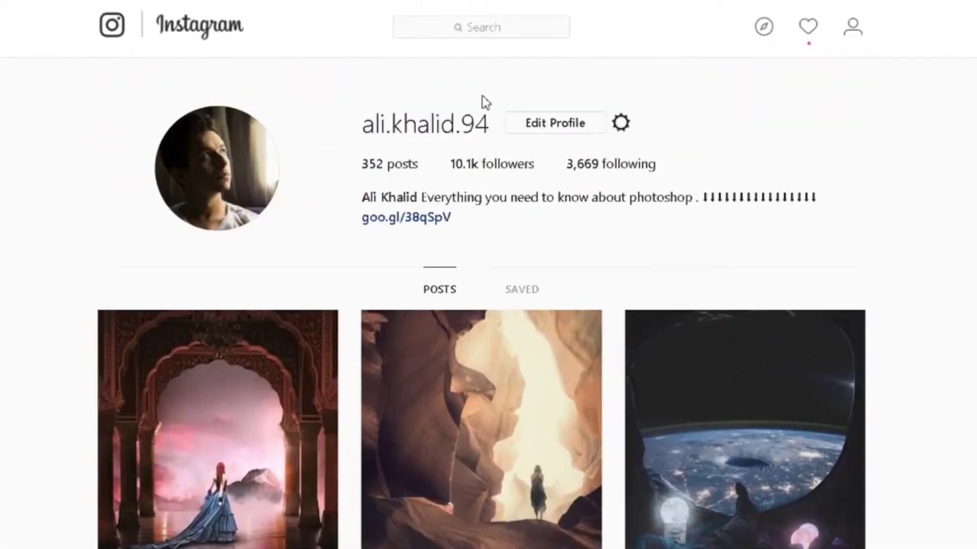
Open alexander-milo-428649.jpg from the Stock folder in Photoshop by dragging it to the taskbar icon.
{"action": "left_click_drag", "start_coordinate": [488, 123], "coordinate": [357, 120]}
{"action": "left_click", "coordinate": [351, 120]}
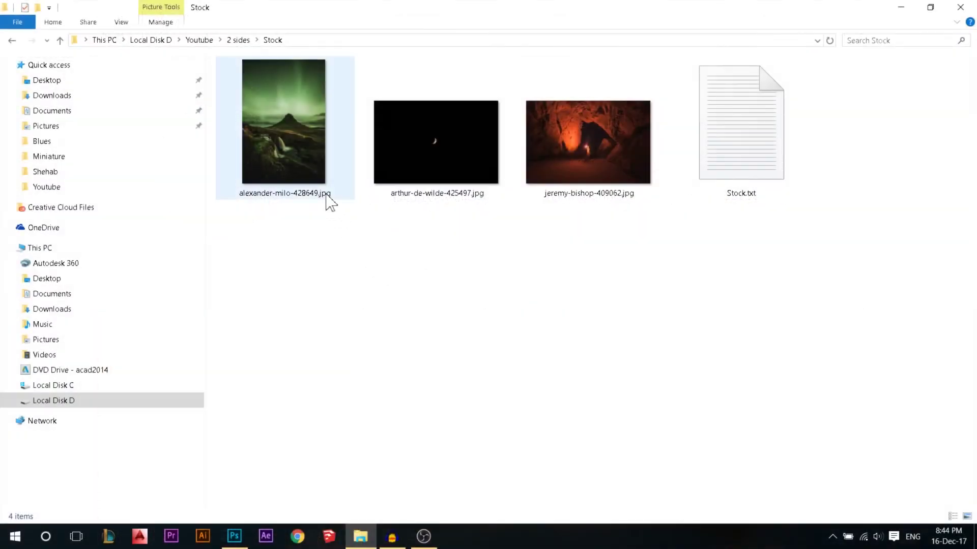
{"action": "left_click_drag", "start_coordinate": [283, 127], "coordinate": [295, 402]}
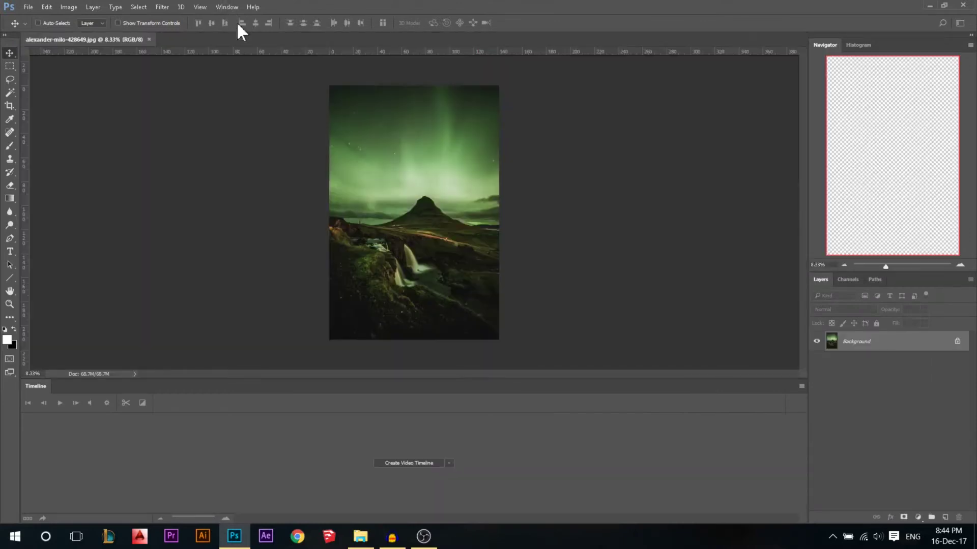
Hide the Timeline panel and switch to full-screen view with menu bar.
{"action": "left_click", "coordinate": [229, 8]}
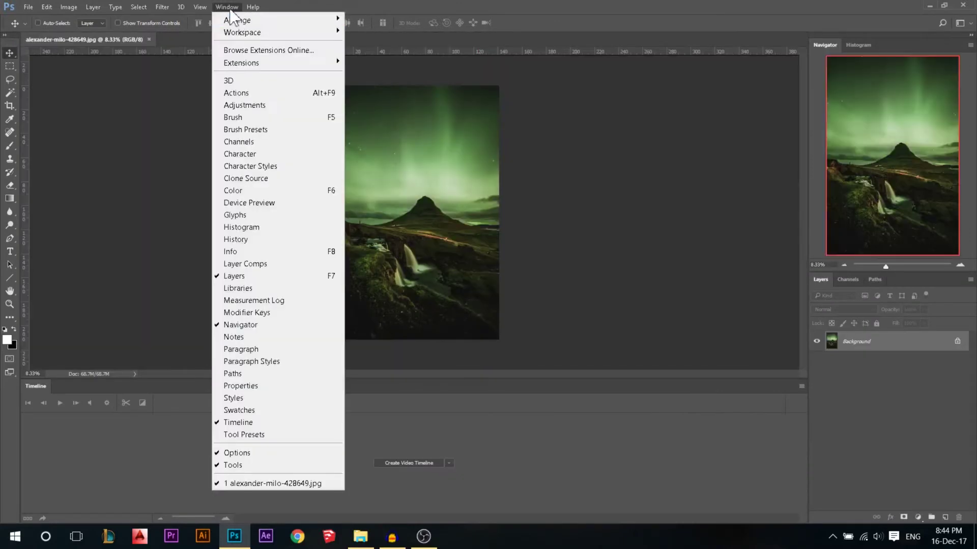
{"action": "left_click", "coordinate": [255, 423]}
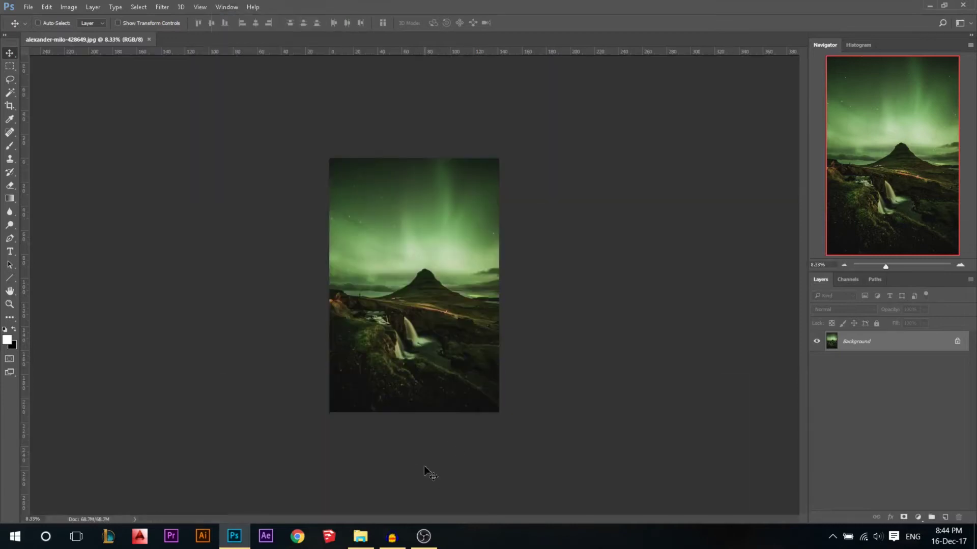
{"action": "key", "text": "f"}
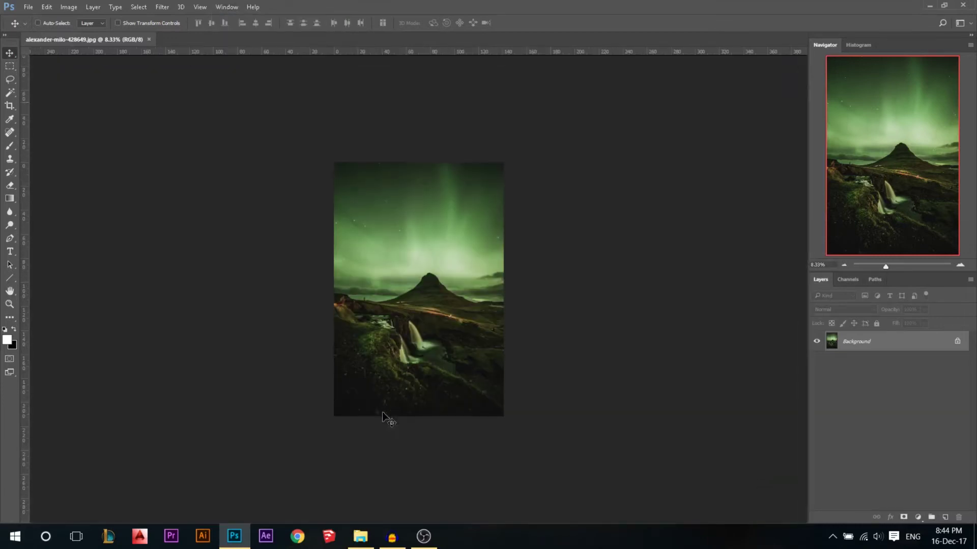
Add a vertical guide through the image centre at 70.56 cm.
{"action": "scroll", "coordinate": [496, 354], "scroll_direction": "up", "scroll_amount": 2}
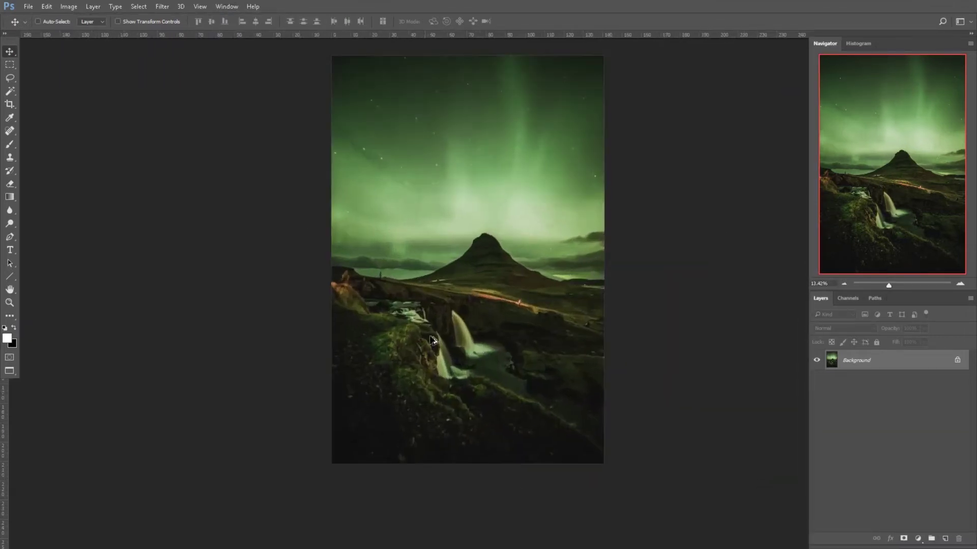
{"action": "scroll", "coordinate": [495, 353], "scroll_direction": "up", "scroll_amount": 1}
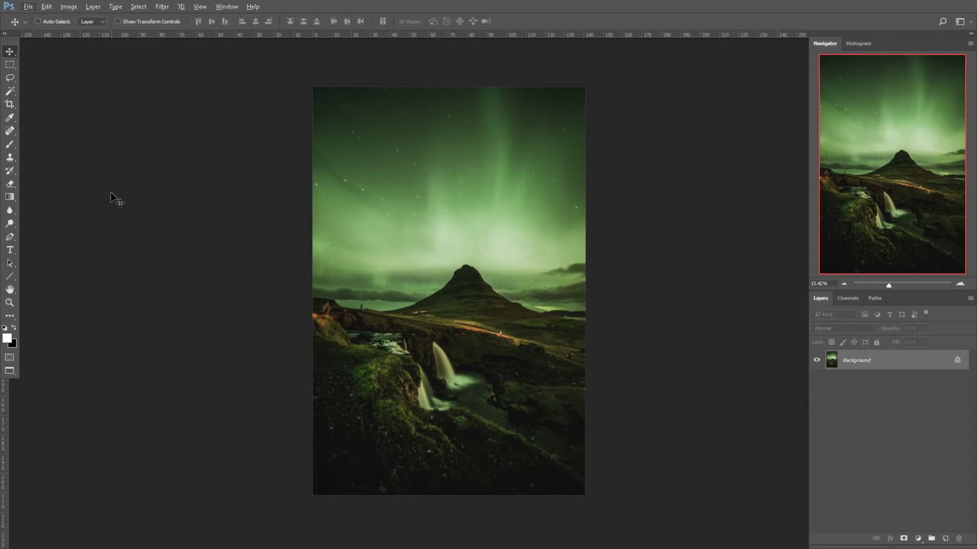
{"action": "scroll", "coordinate": [6, 401], "scroll_direction": "left", "scroll_amount": 2}
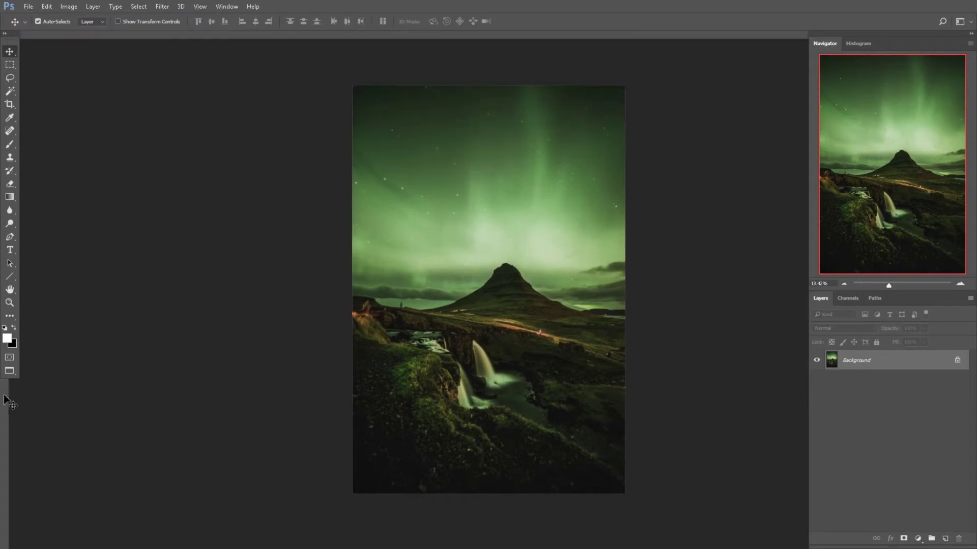
{"action": "left_click_drag", "start_coordinate": [6, 405], "coordinate": [494, 315]}
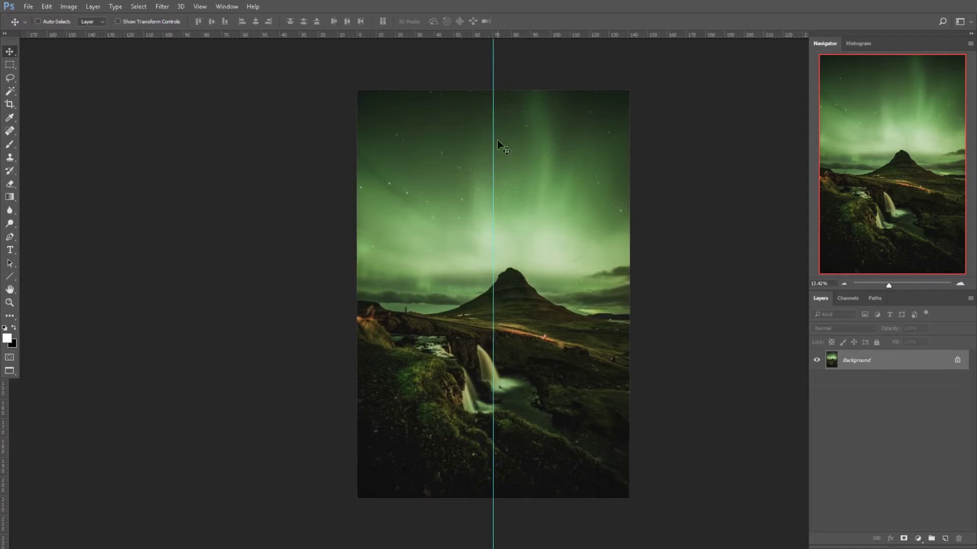
Crop all four sides to a tighter portrait frame around the mountain, then drag the centre guide away.
{"action": "key", "text": "c"}
{"action": "mouse_move", "coordinate": [628, 299]}
{"action": "left_mouse_down"}
{"action": "mouse_move", "coordinate": [627, 283]}
{"action": "mouse_move", "coordinate": [631, 296]}
{"action": "left_mouse_up"}
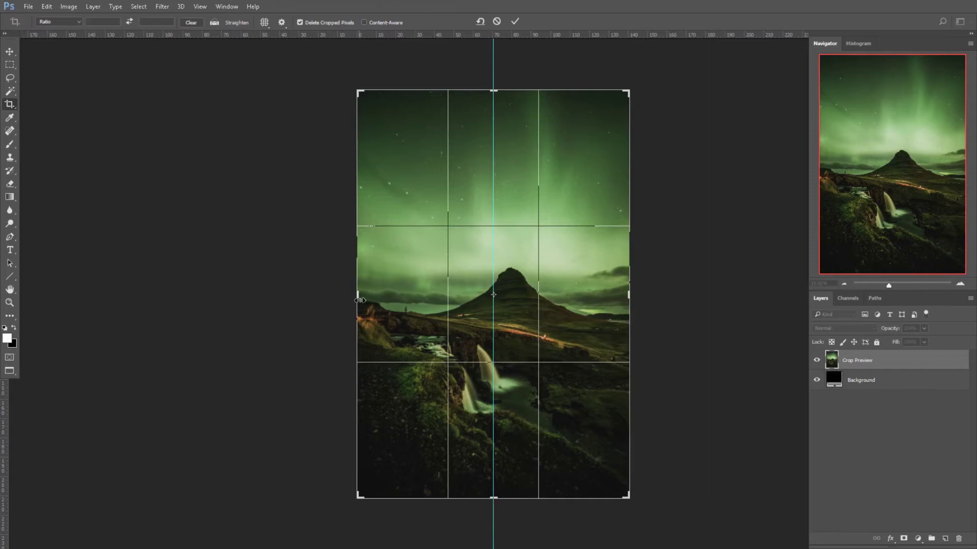
{"action": "left_click_drag", "start_coordinate": [360, 300], "coordinate": [379, 300]}
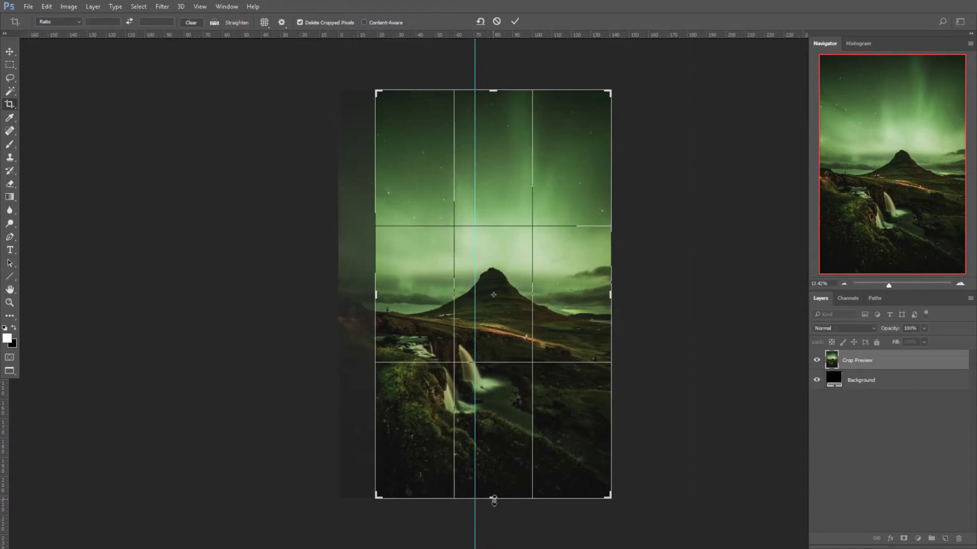
{"action": "left_click_drag", "start_coordinate": [493, 501], "coordinate": [498, 473]}
{"action": "left_click_drag", "start_coordinate": [493, 108], "coordinate": [500, 150]}
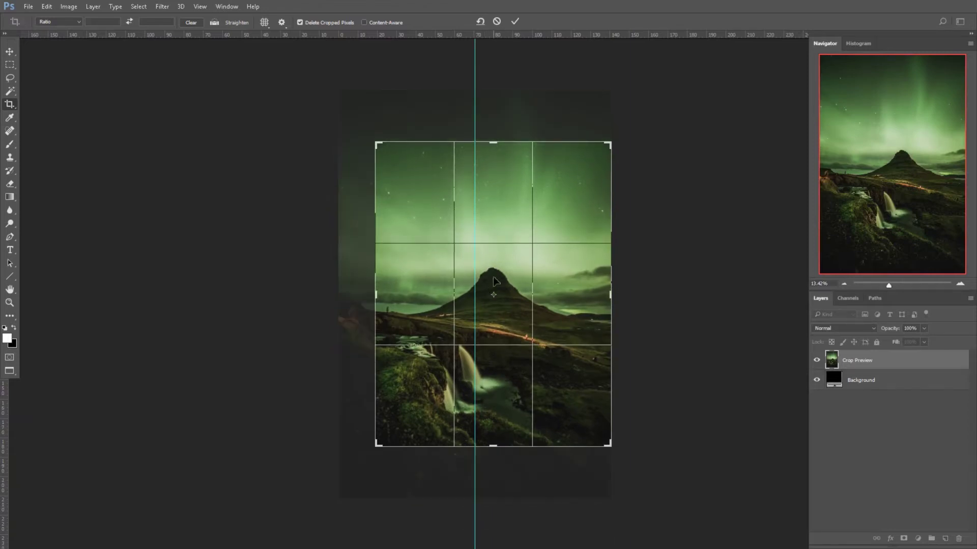
{"action": "left_click_drag", "start_coordinate": [510, 425], "coordinate": [503, 429]}
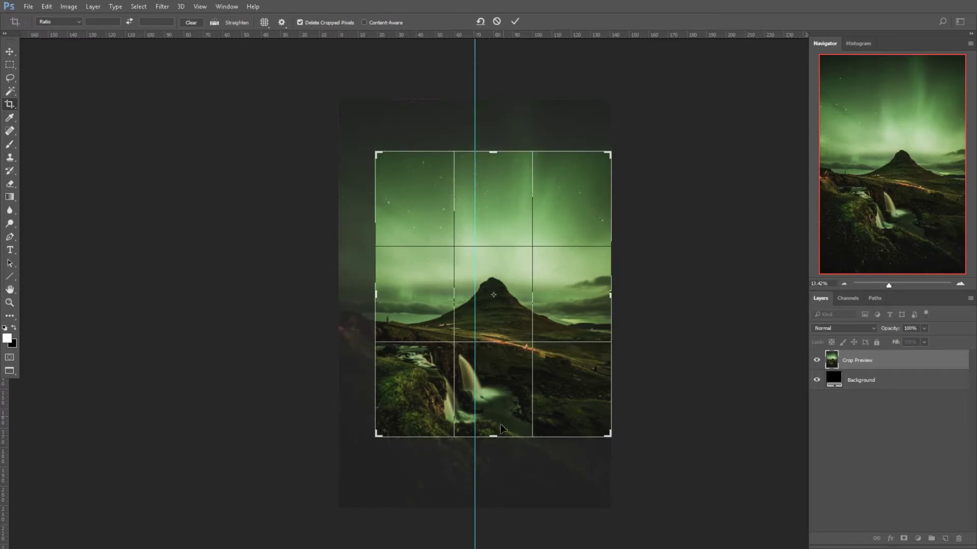
{"action": "left_click", "coordinate": [514, 22]}
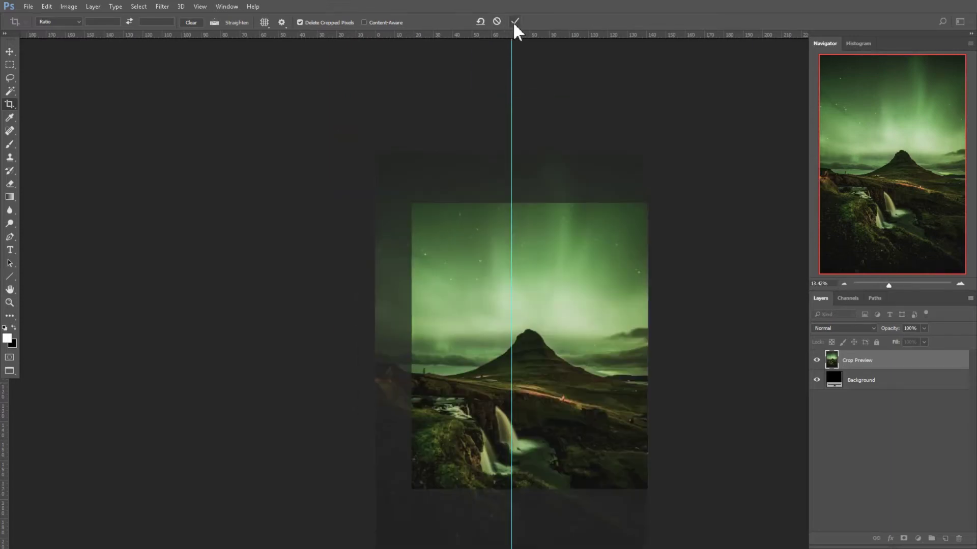
{"action": "left_click", "coordinate": [10, 51]}
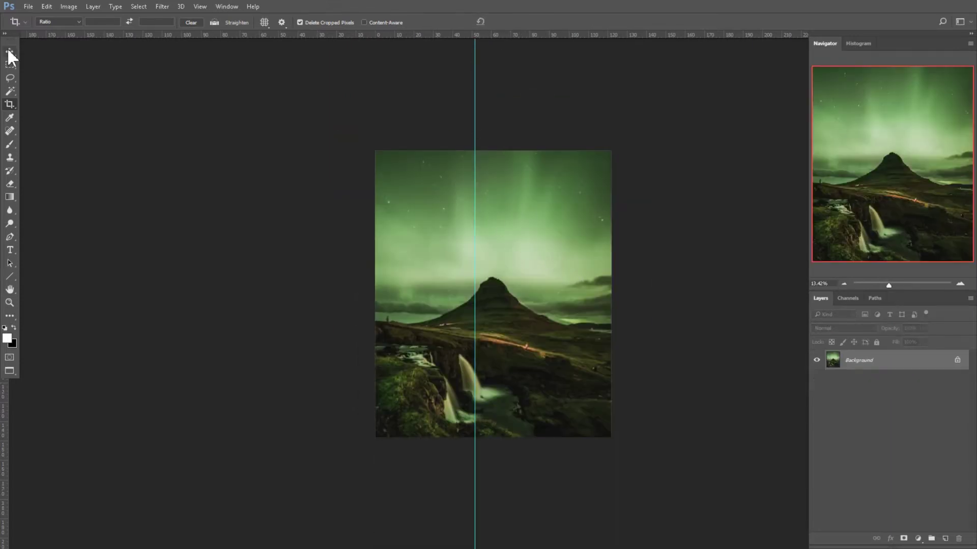
{"action": "left_click_drag", "start_coordinate": [476, 109], "coordinate": [5, 152]}
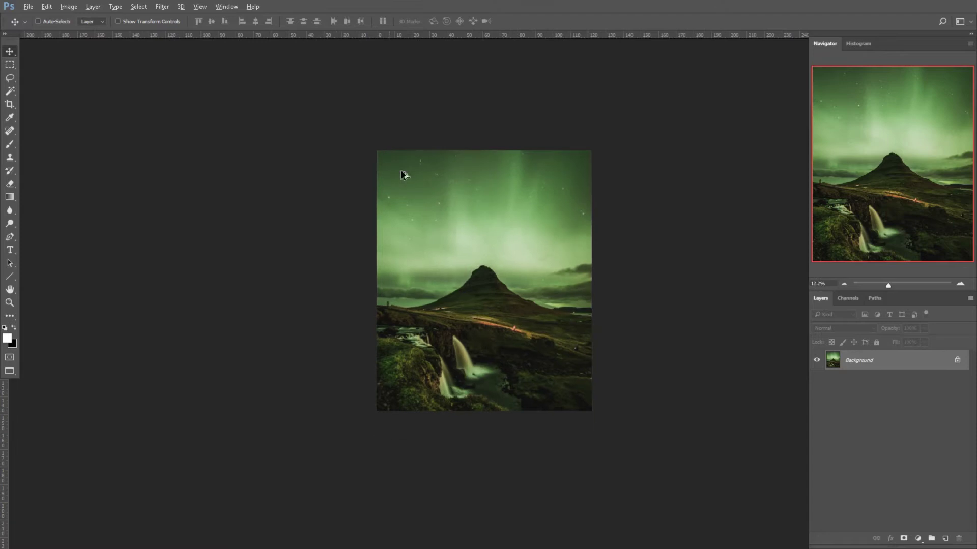
Place the cave photo jeremy-bishop-409062.jpg from the Stock folder into the document.
{"action": "scroll", "coordinate": [650, 331], "scroll_direction": "up", "scroll_amount": 3}
{"action": "scroll", "coordinate": [397, 330], "scroll_direction": "down", "scroll_amount": 3}
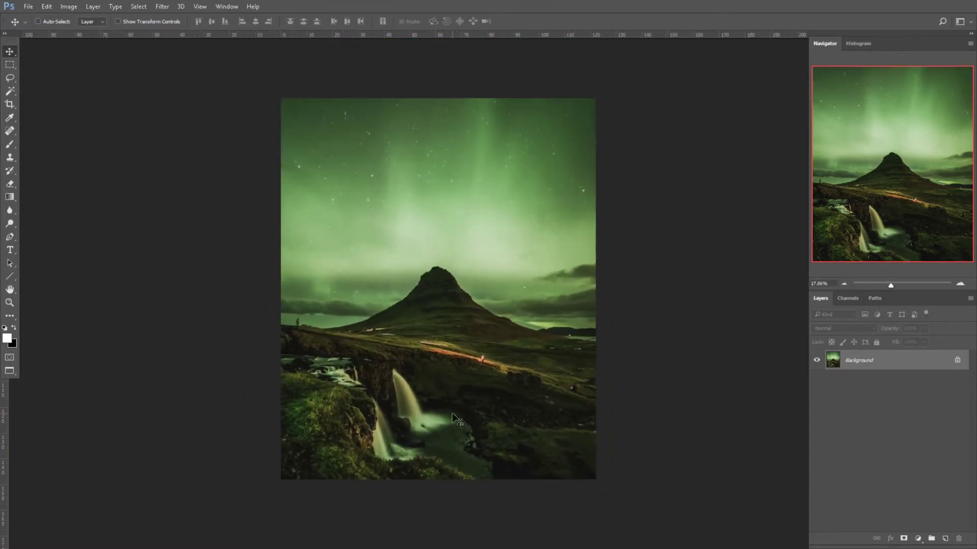
{"action": "scroll", "coordinate": [462, 436], "scroll_direction": "up", "scroll_amount": 1}
{"action": "key", "text": "alt+Tab"}
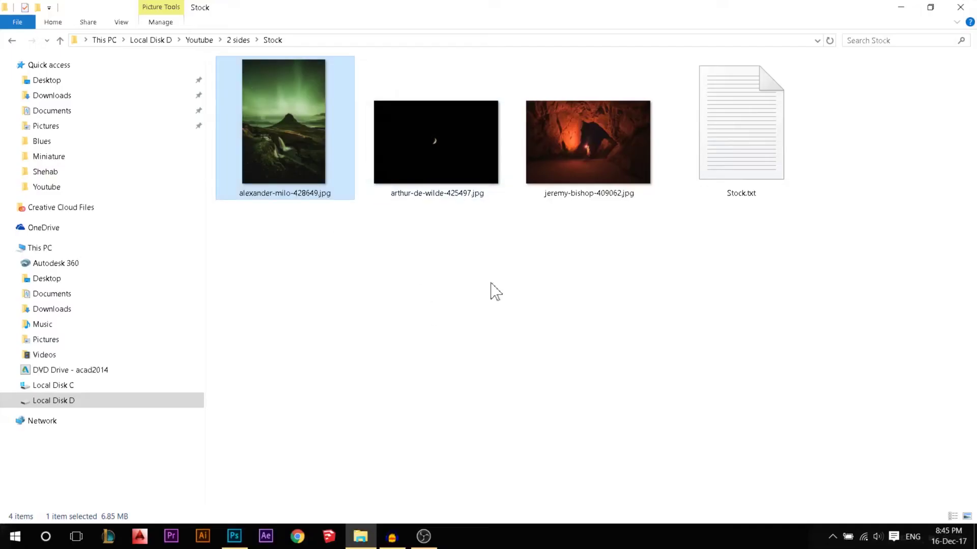
{"action": "left_click_drag", "start_coordinate": [588, 147], "coordinate": [404, 405]}
{"action": "left_click_drag", "start_coordinate": [478, 300], "coordinate": [478, 300]}
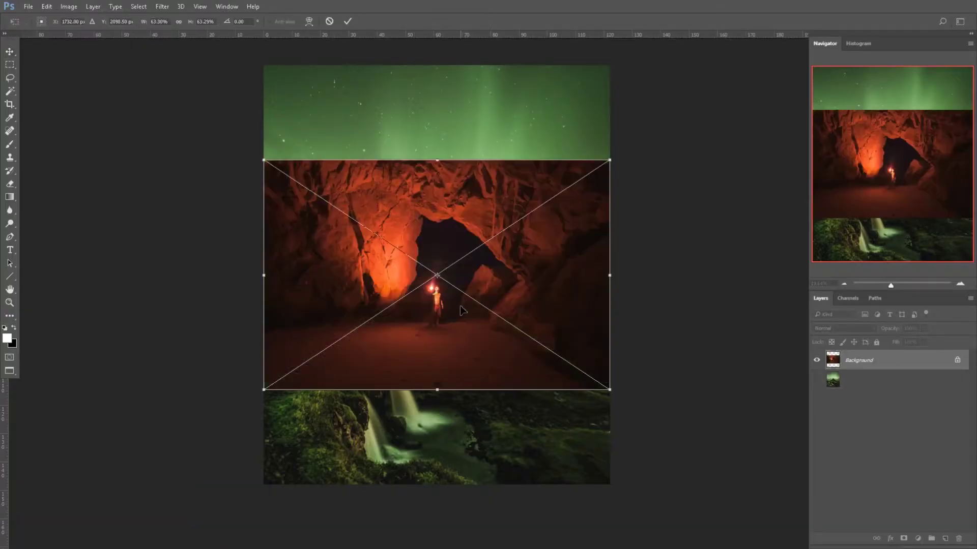
Lower and confirm the cave photo, unlock Background as Layer 0, and stack the cave beneath it.
{"action": "left_click_drag", "start_coordinate": [425, 218], "coordinate": [421, 311]}
{"action": "key", "text": "Return"}
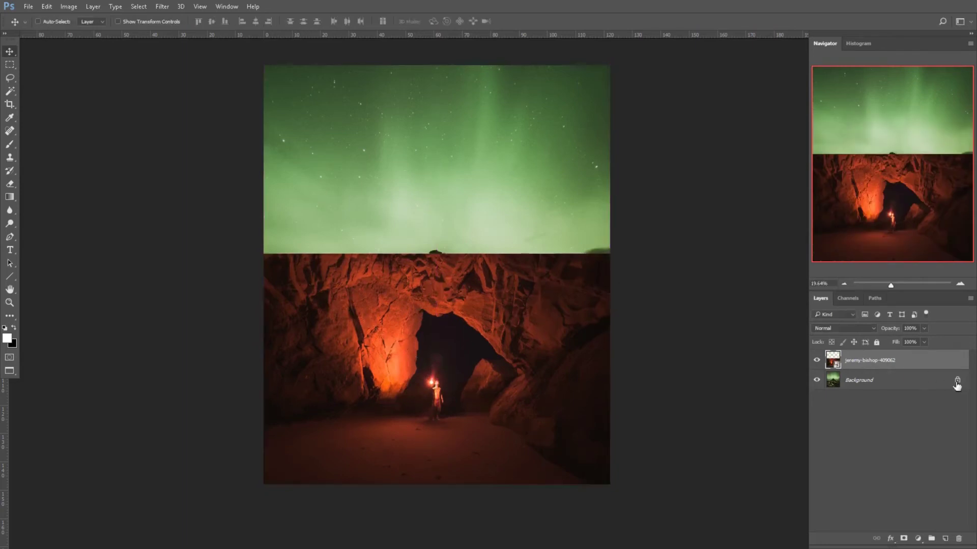
{"action": "left_click", "coordinate": [957, 380]}
{"action": "left_click_drag", "start_coordinate": [881, 364], "coordinate": [851, 385]}
Lasso the foreground below the ridge on Layer 0 and turn it into an inverted layer mask.
{"action": "left_click", "coordinate": [851, 367]}
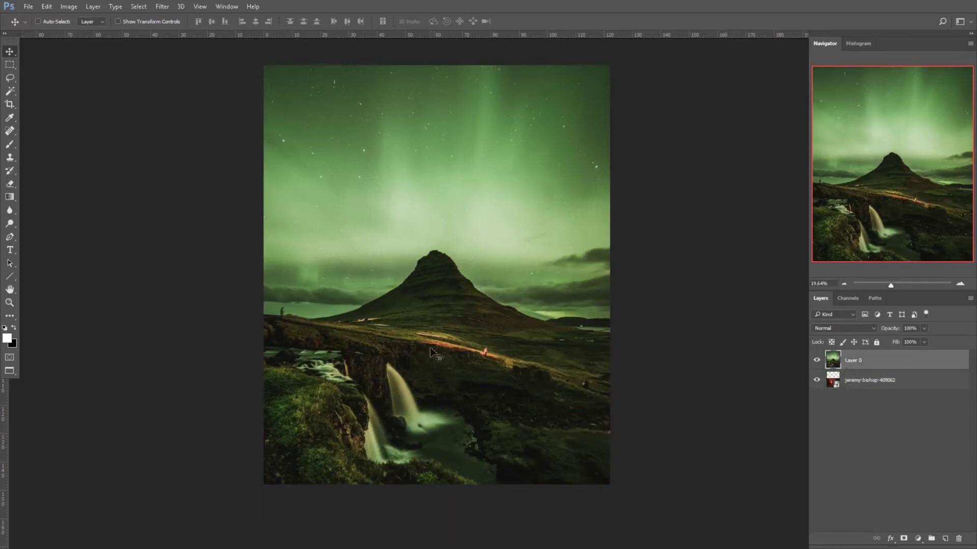
{"action": "left_click", "coordinate": [9, 79]}
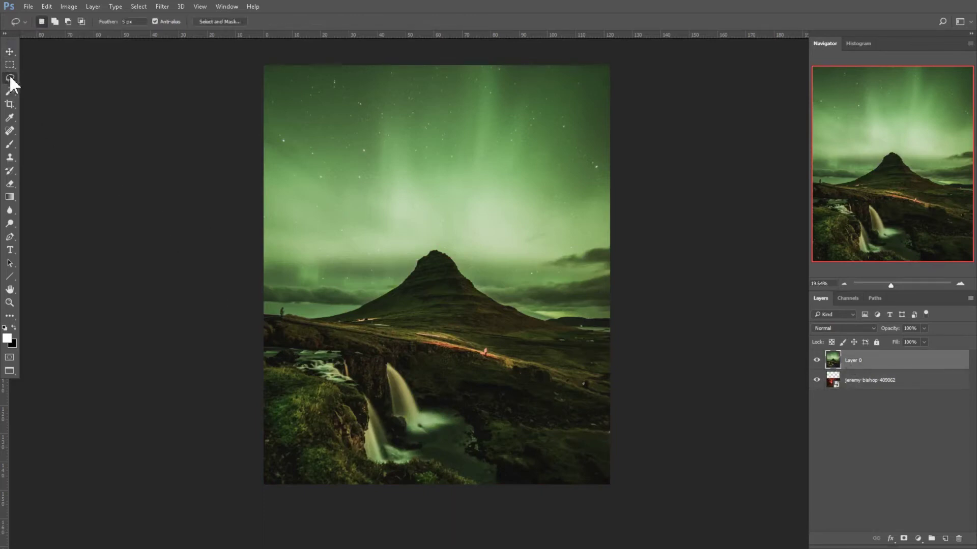
{"action": "right_click", "coordinate": [10, 80]}
{"action": "left_click", "coordinate": [41, 79]}
{"action": "scroll", "coordinate": [422, 402], "scroll_direction": "up", "scroll_amount": 2}
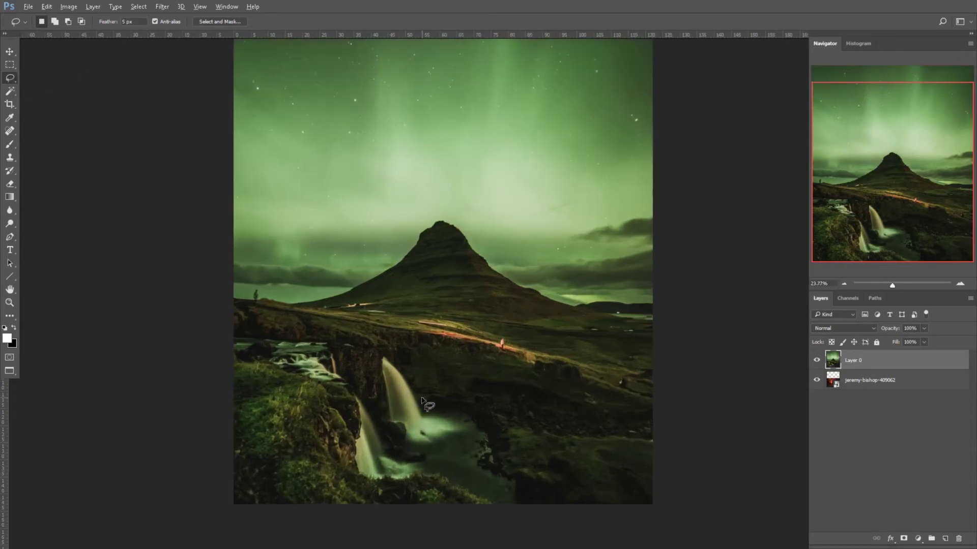
{"action": "scroll", "coordinate": [300, 343], "scroll_direction": "up", "scroll_amount": 2}
{"action": "scroll", "coordinate": [243, 330], "scroll_direction": "down", "scroll_amount": 1}
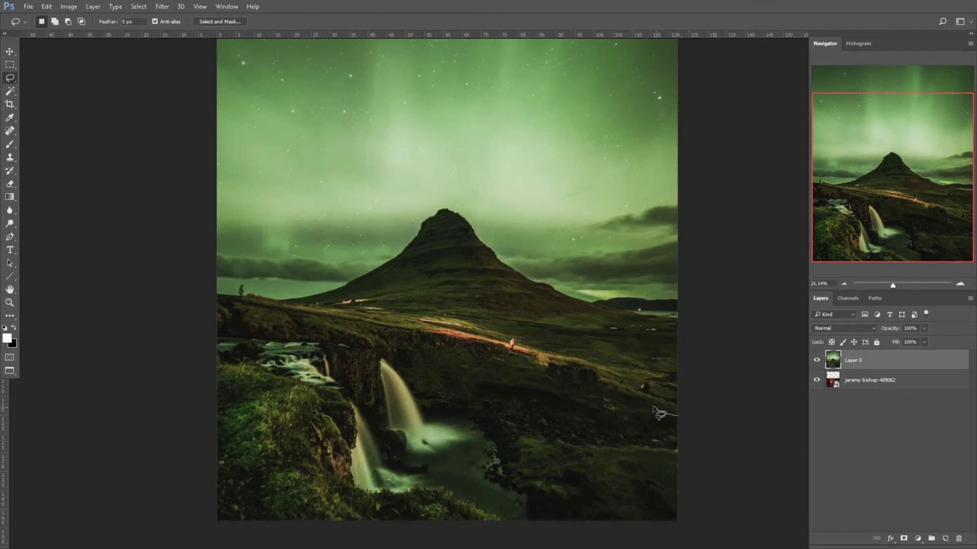
{"action": "mouse_move", "coordinate": [652, 408]}
{"action": "left_mouse_down"}
{"action": "mouse_move", "coordinate": [439, 337]}
{"action": "mouse_move", "coordinate": [372, 351]}
{"action": "mouse_move", "coordinate": [207, 333]}
{"action": "mouse_move", "coordinate": [163, 537]}
{"action": "mouse_move", "coordinate": [706, 547]}
{"action": "left_mouse_up"}
{"action": "left_click", "coordinate": [904, 539]}
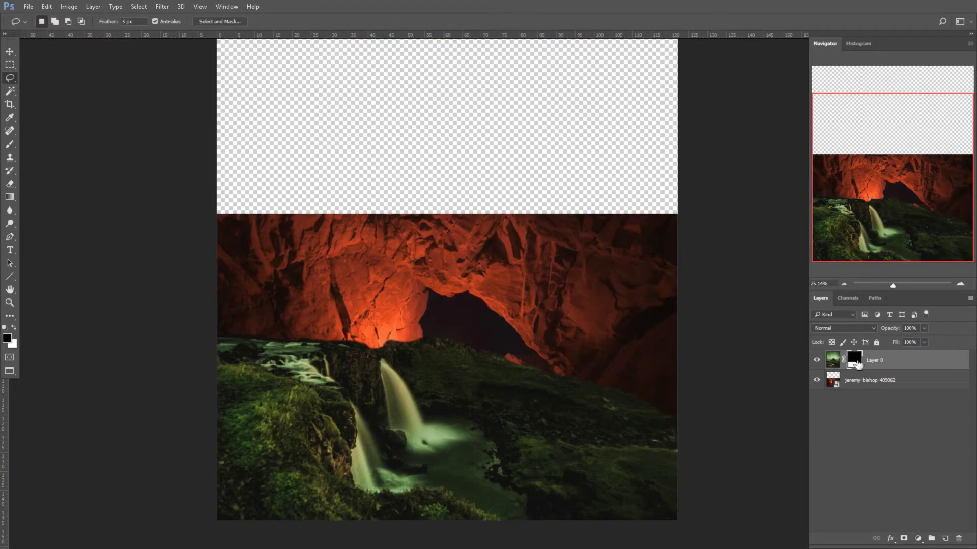
{"action": "key", "text": "ctrl+i"}
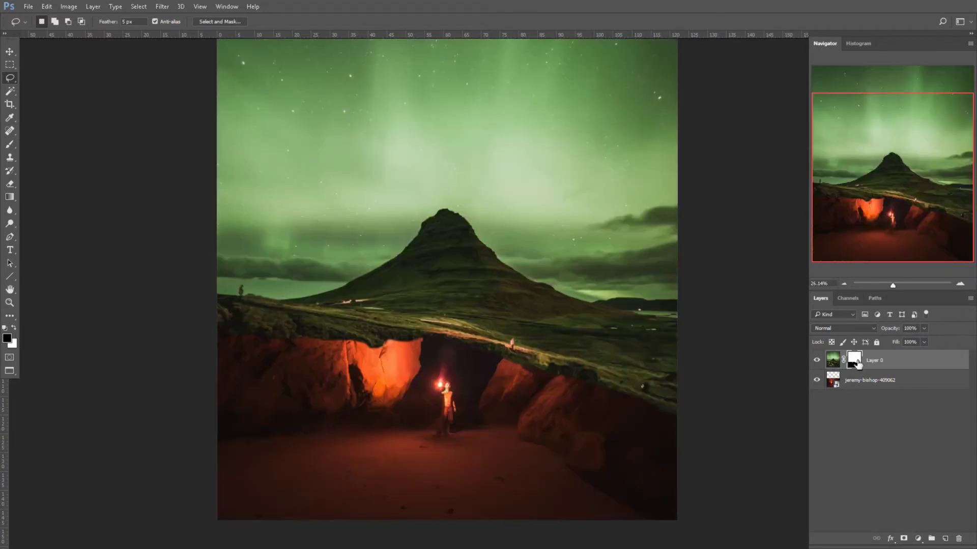
Move the cave photo lower beneath the ridge and target Layer 0's mask.
{"action": "left_click", "coordinate": [10, 52]}
{"action": "scroll", "coordinate": [554, 318], "scroll_direction": "down", "scroll_amount": 1}
{"action": "left_click", "coordinate": [472, 400]}
{"action": "left_click_drag", "start_coordinate": [472, 400], "coordinate": [488, 417]}
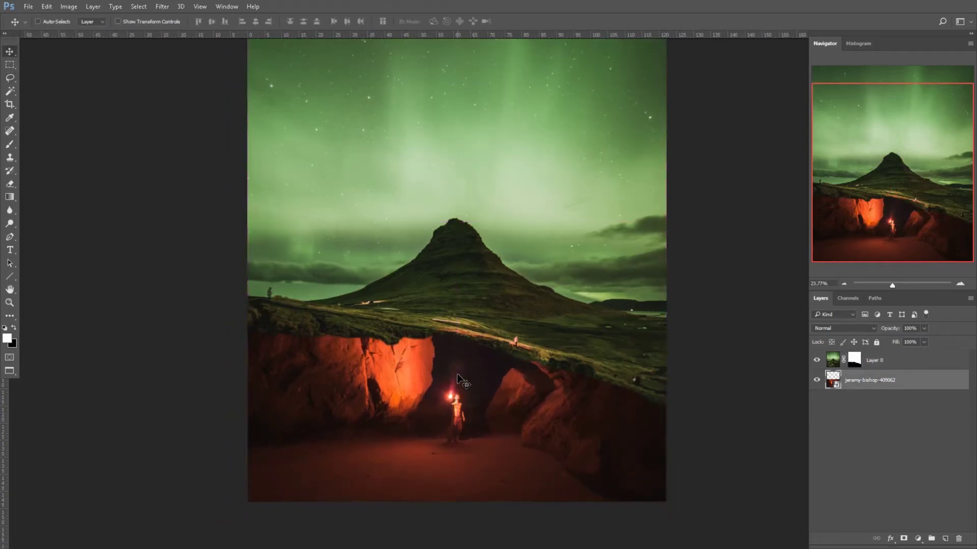
{"action": "scroll", "coordinate": [423, 421], "scroll_direction": "up", "scroll_amount": 1}
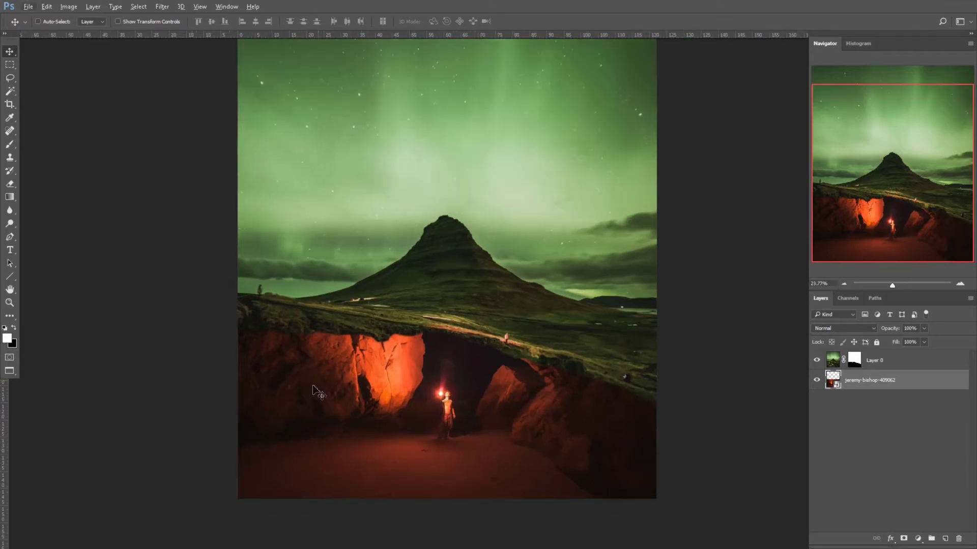
{"action": "scroll", "coordinate": [356, 336], "scroll_direction": "up", "scroll_amount": 1}
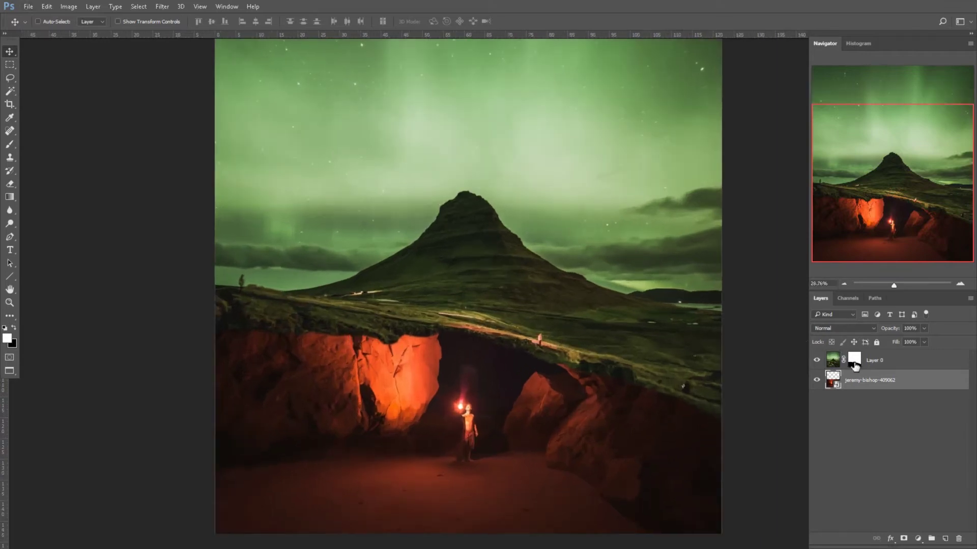
{"action": "left_click", "coordinate": [854, 362]}
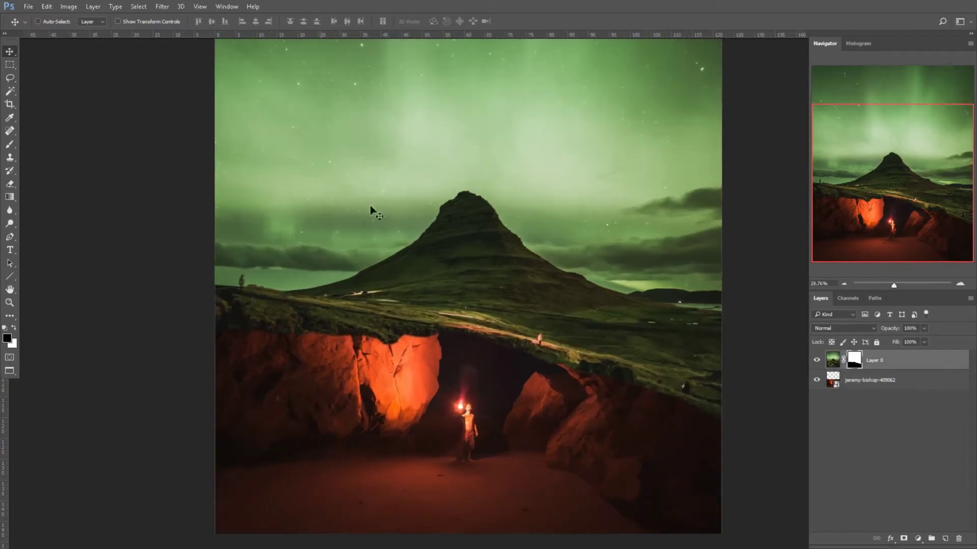
Lasso the grass above the cave arch and paint it back into Layer 0's mask with white.
{"action": "left_click", "coordinate": [9, 79]}
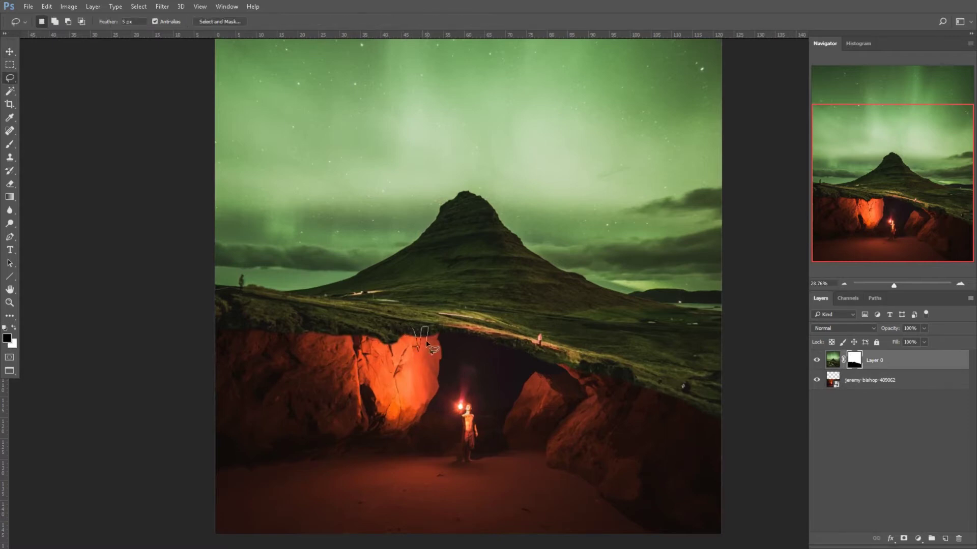
{"action": "mouse_move", "coordinate": [429, 348]}
{"action": "left_mouse_down"}
{"action": "mouse_move", "coordinate": [433, 332]}
{"action": "mouse_move", "coordinate": [509, 348]}
{"action": "mouse_move", "coordinate": [543, 381]}
{"action": "mouse_move", "coordinate": [610, 376]}
{"action": "mouse_move", "coordinate": [582, 347]}
{"action": "mouse_move", "coordinate": [432, 342]}
{"action": "left_mouse_up"}
{"action": "left_click", "coordinate": [10, 144]}
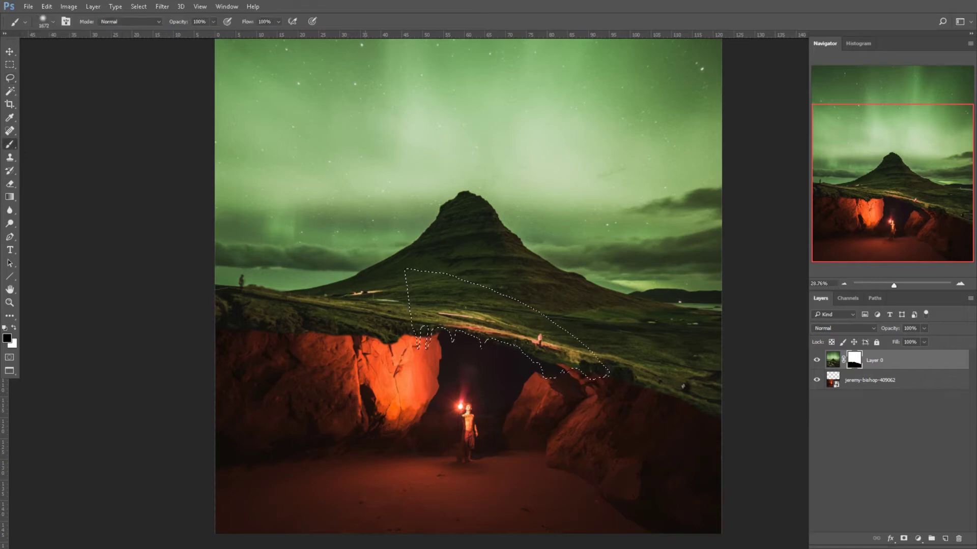
{"action": "left_click", "coordinate": [14, 328]}
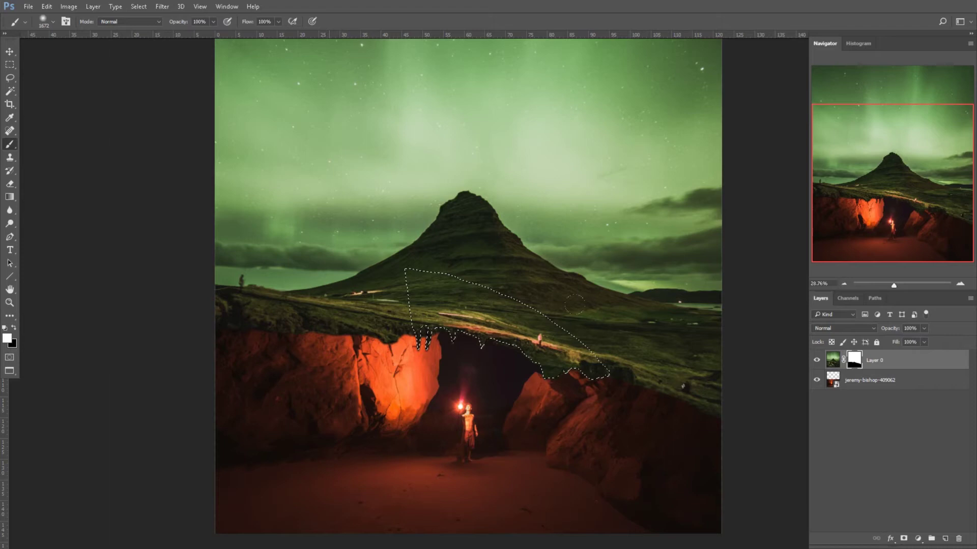
{"action": "key", "text": "ctrl+d"}
{"action": "left_click", "coordinate": [10, 51]}
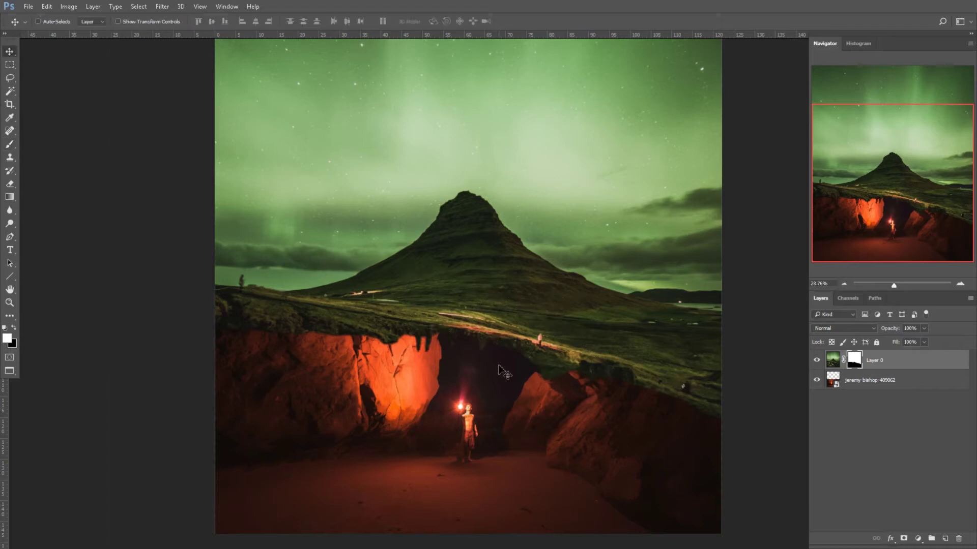
{"action": "key", "text": "alt+bracketleft"}
Make the mountain layer Layer 0 active again.
{"action": "right_click", "coordinate": [538, 300]}
{"action": "left_click", "coordinate": [510, 284]}
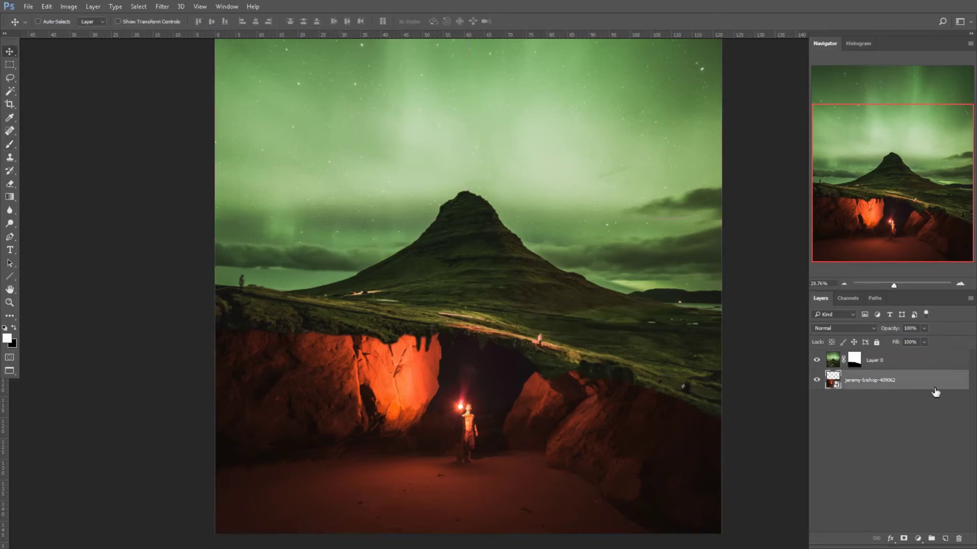
{"action": "left_click", "coordinate": [875, 361]}
{"action": "scroll", "coordinate": [496, 263], "scroll_direction": "down", "scroll_amount": 2}
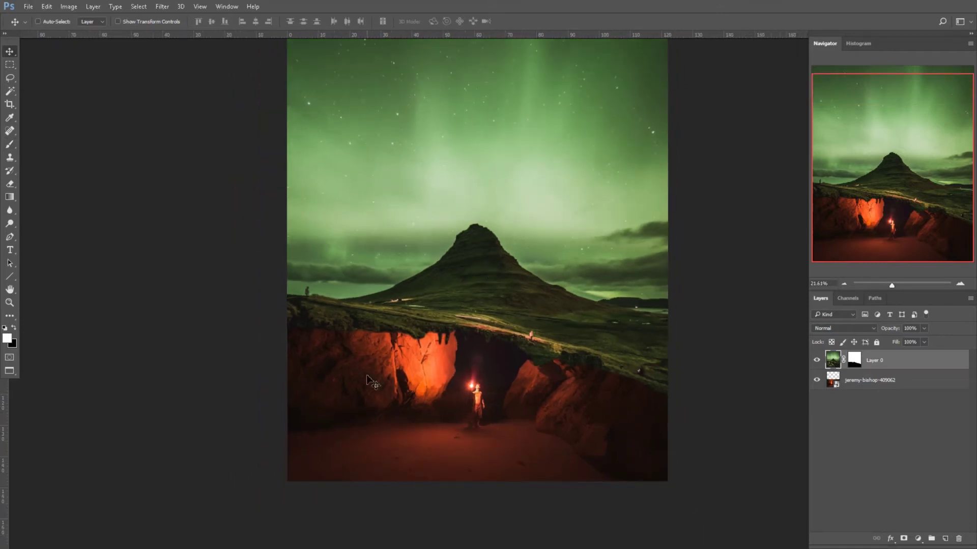
{"action": "scroll", "coordinate": [501, 273], "scroll_direction": "up", "scroll_amount": 1}
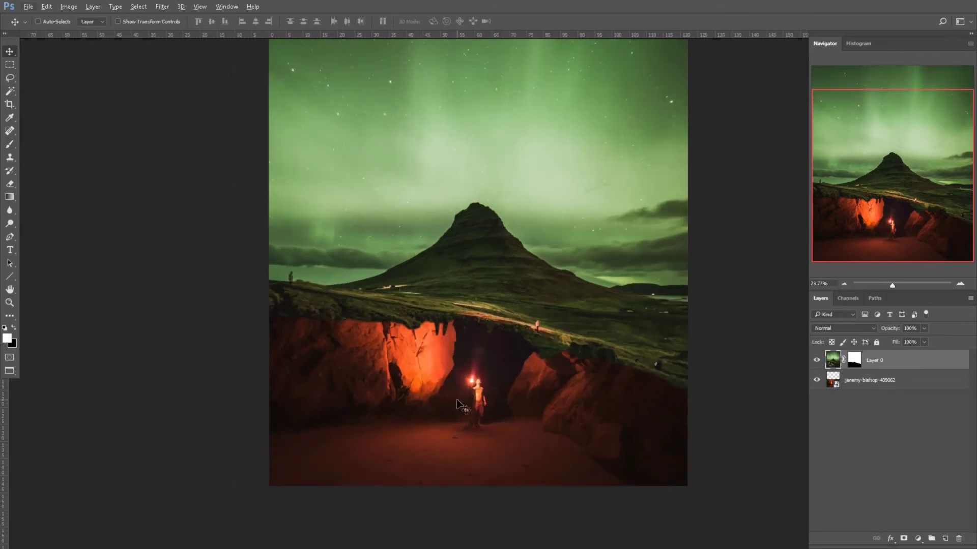
{"action": "scroll", "coordinate": [523, 289], "scroll_direction": "down", "scroll_amount": 2}
{"action": "scroll", "coordinate": [503, 355], "scroll_direction": "up", "scroll_amount": 1}
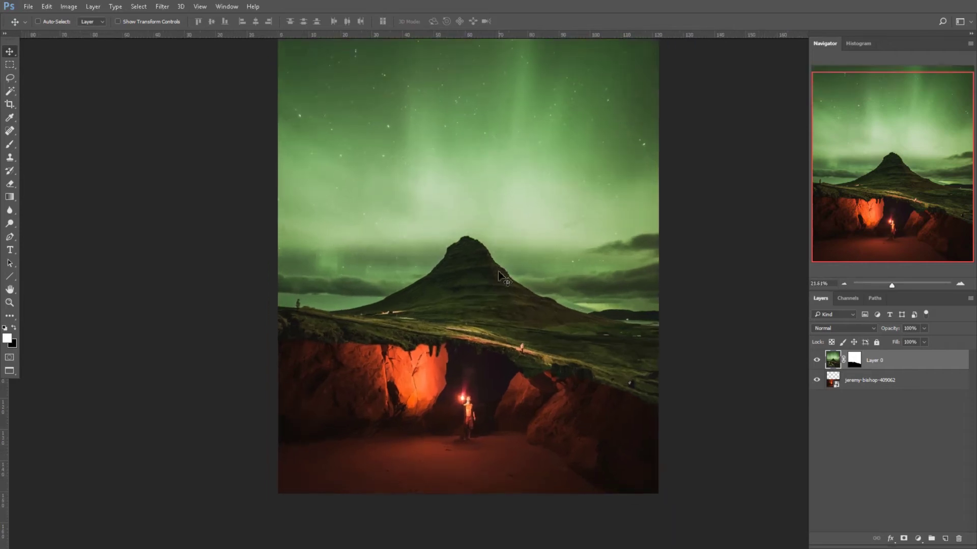
{"action": "scroll", "coordinate": [485, 405], "scroll_direction": "up", "scroll_amount": 1}
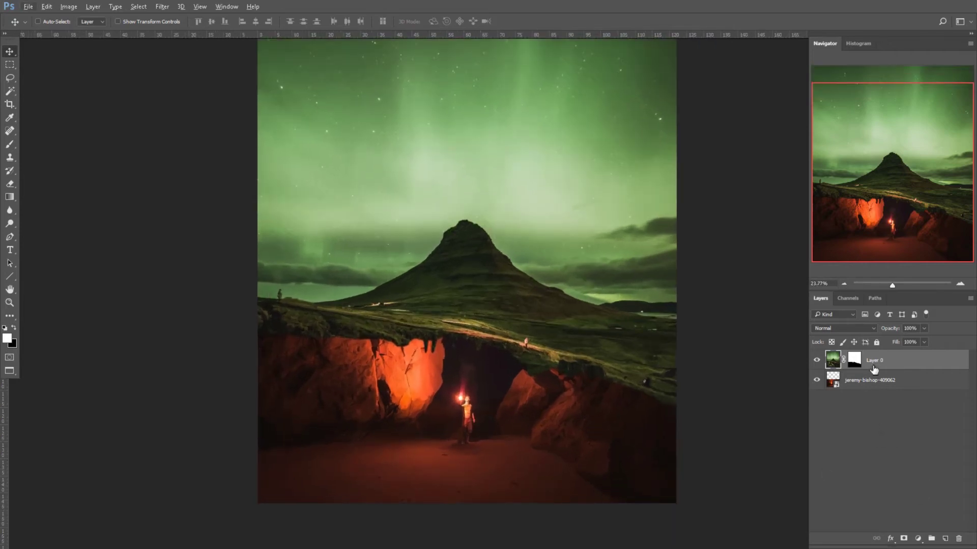
Add a Hue/Saturation adjustment clipped to Layer 0 with hue shifted to about +133.
{"action": "left_click", "coordinate": [918, 539]}
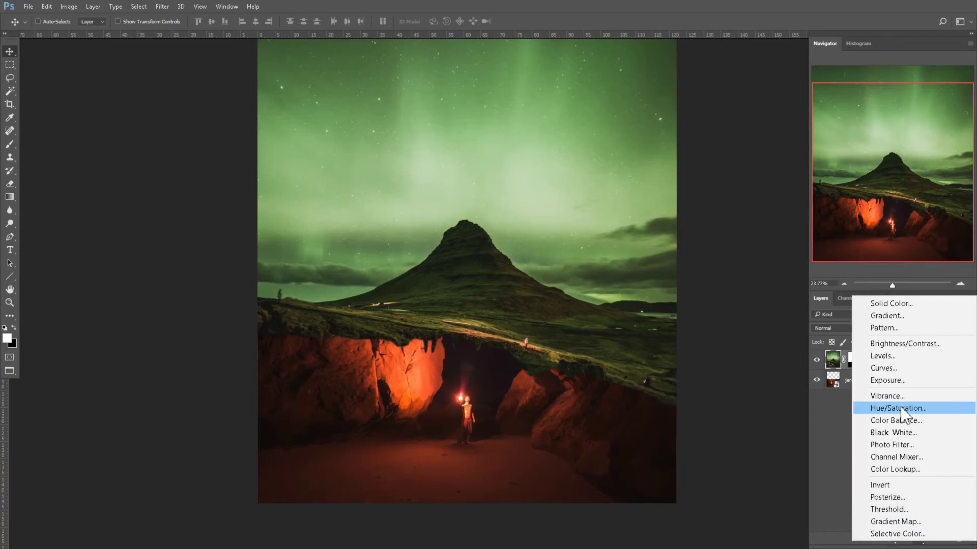
{"action": "left_click", "coordinate": [901, 409]}
{"action": "left_click", "coordinate": [722, 267]}
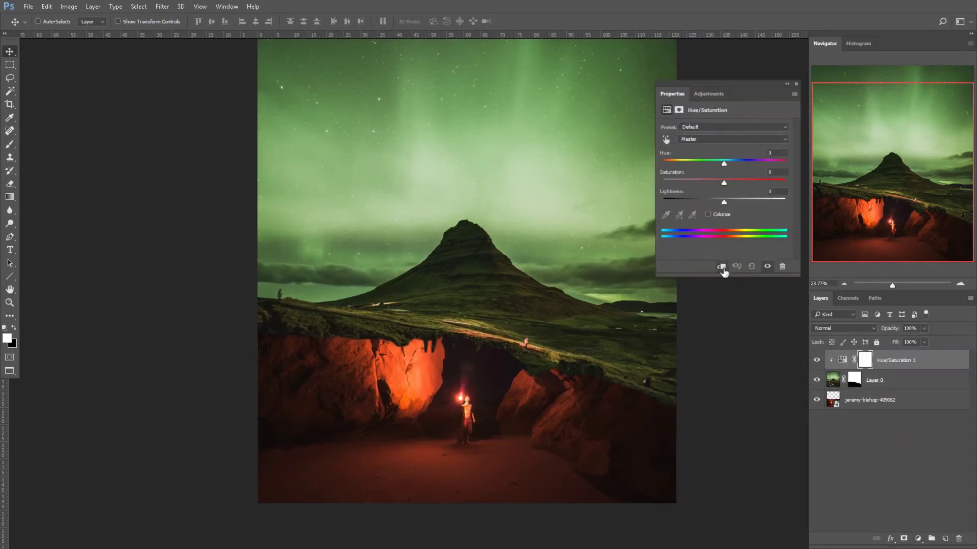
{"action": "left_click_drag", "start_coordinate": [715, 164], "coordinate": [773, 161]}
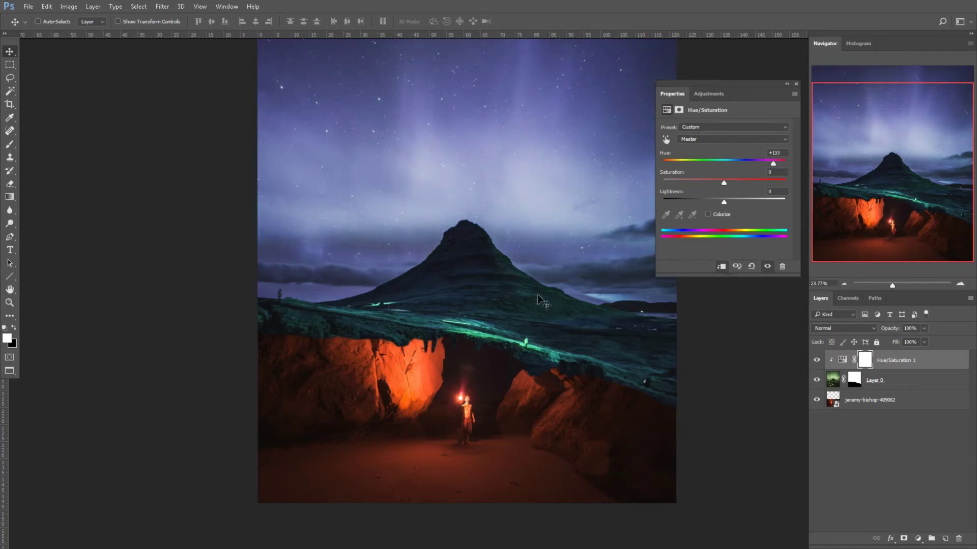
Add a second Hue/Saturation adjustment clipped to Layer 0.
{"action": "left_click", "coordinate": [797, 84]}
{"action": "left_click", "coordinate": [918, 538]}
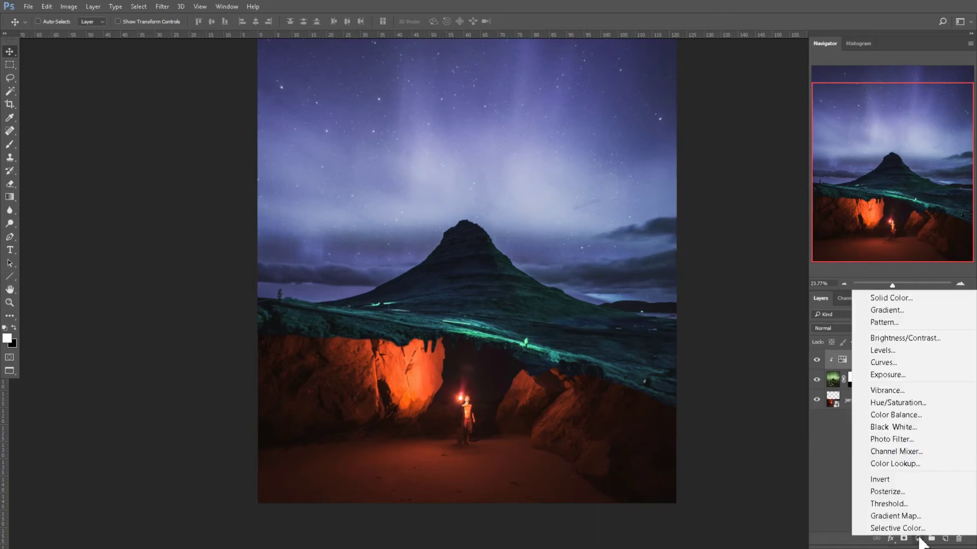
{"action": "left_click", "coordinate": [885, 402]}
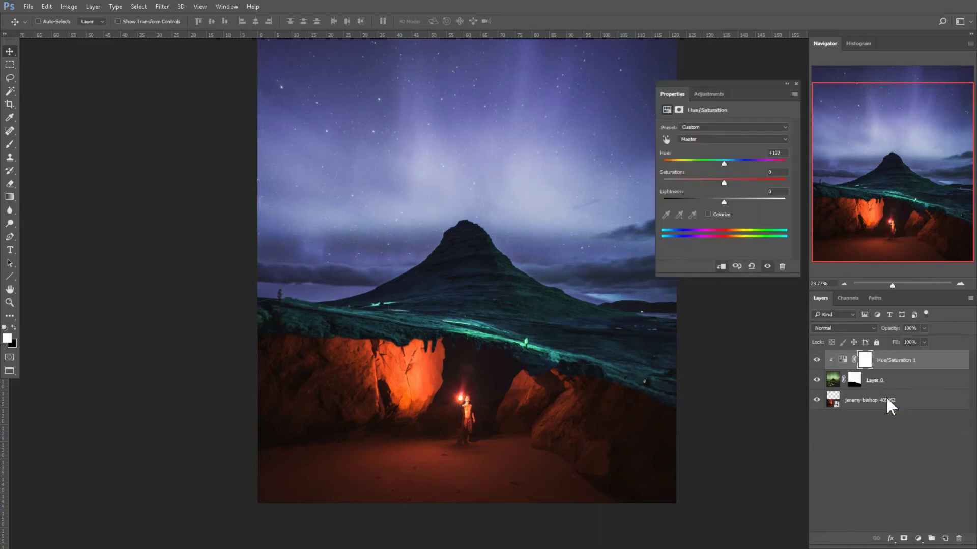
{"action": "left_click", "coordinate": [721, 268]}
Sample the grass glow to target Cyans, narrow the range, and set hue to about +24.
{"action": "left_click", "coordinate": [706, 139]}
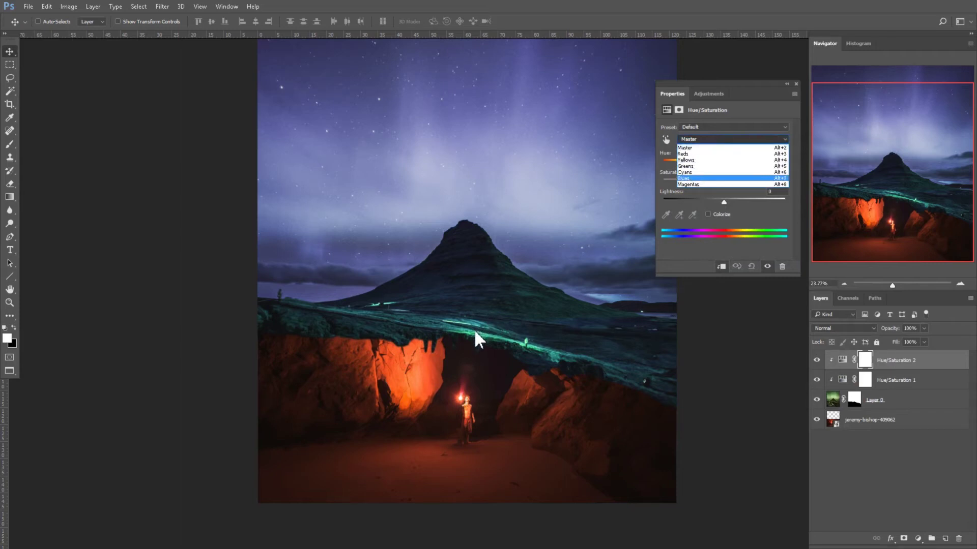
{"action": "left_click", "coordinate": [697, 148]}
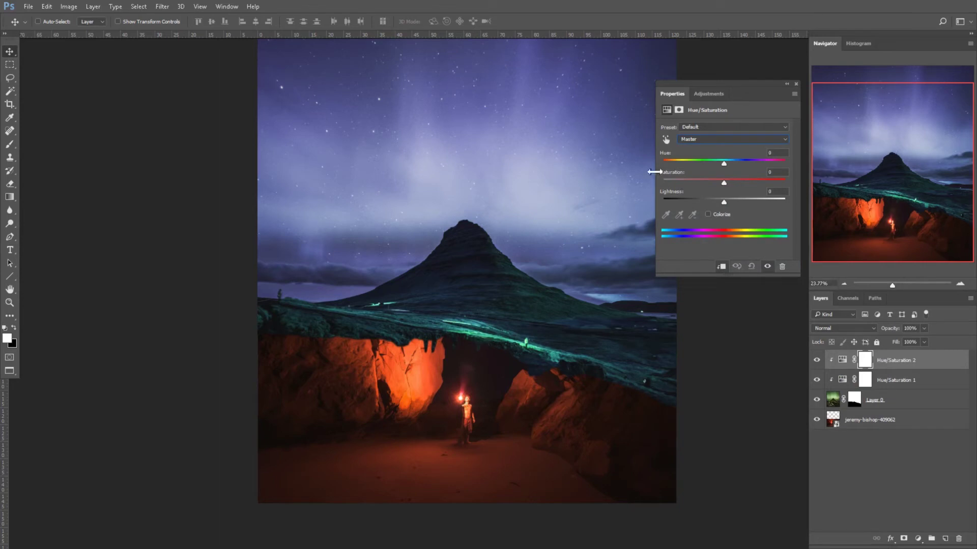
{"action": "left_click", "coordinate": [666, 140]}
{"action": "left_click", "coordinate": [485, 331]}
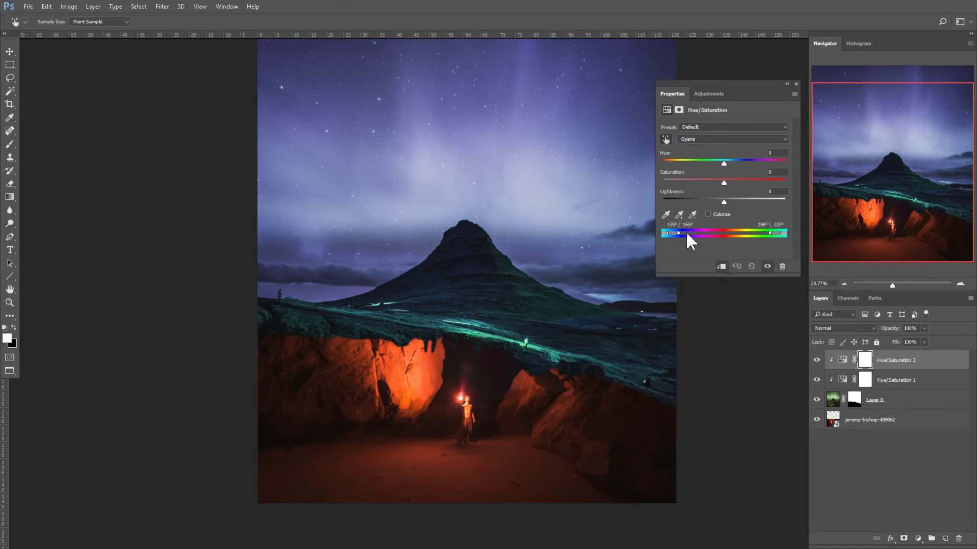
{"action": "left_click_drag", "start_coordinate": [777, 233], "coordinate": [760, 235]}
{"action": "left_click_drag", "start_coordinate": [736, 162], "coordinate": [756, 159]}
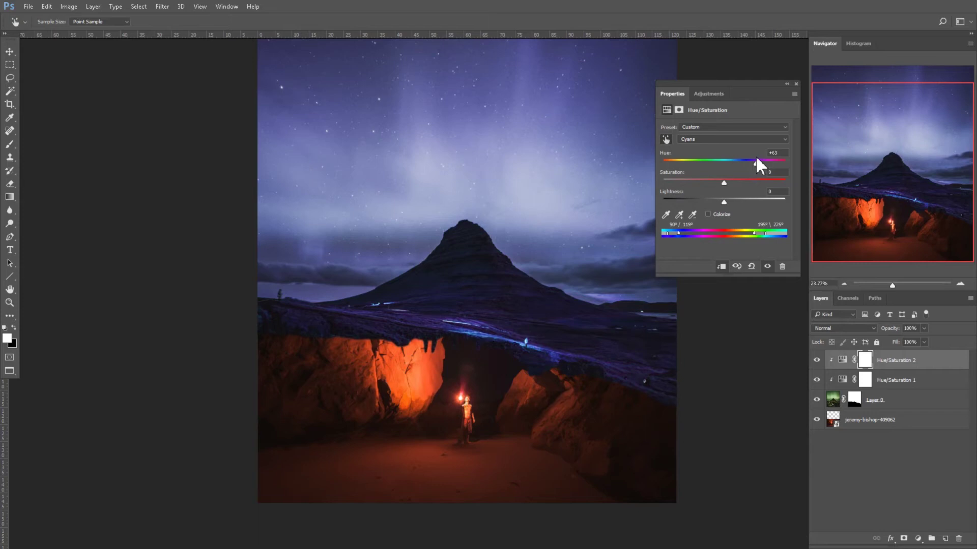
{"action": "left_click_drag", "start_coordinate": [756, 158], "coordinate": [737, 158]}
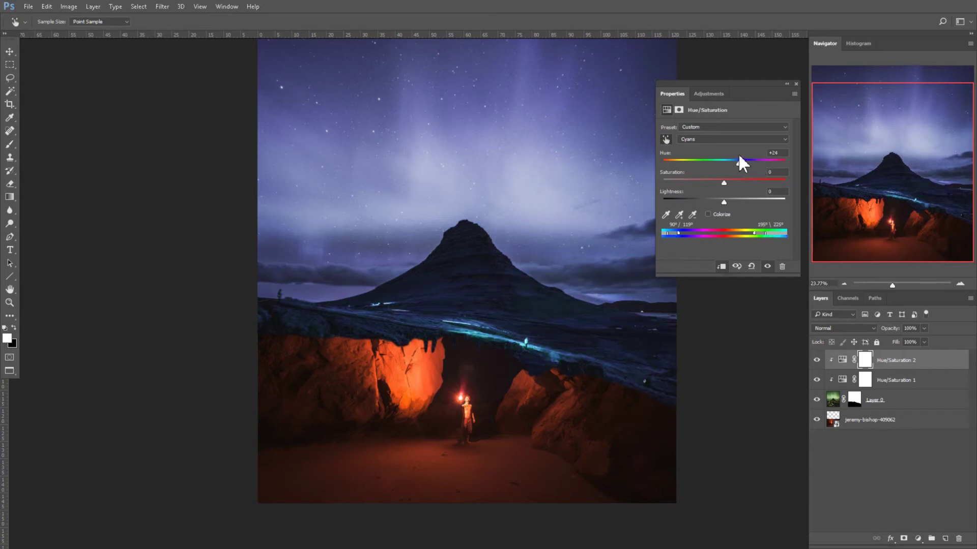
{"action": "left_click", "coordinate": [796, 83]}
{"action": "key", "text": "ctrl+minus"}
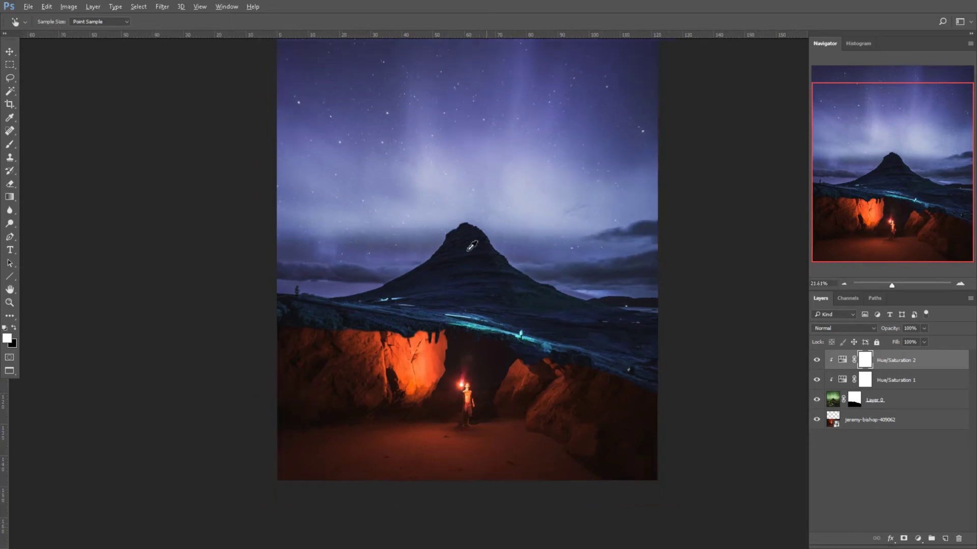
Add a Hue/Saturation layer above the cave photo with Hue −145 and Saturation −45.
{"action": "left_click", "coordinate": [10, 51]}
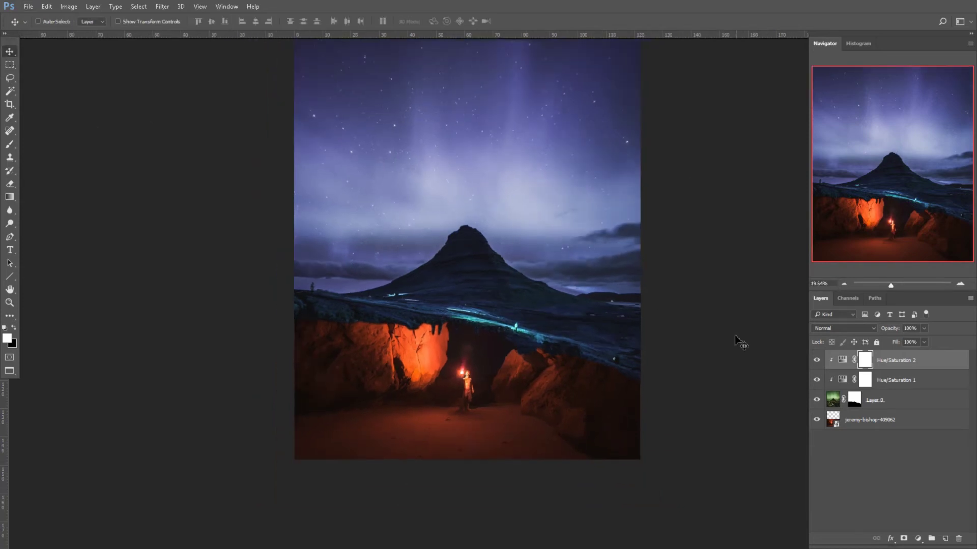
{"action": "left_click", "coordinate": [874, 422]}
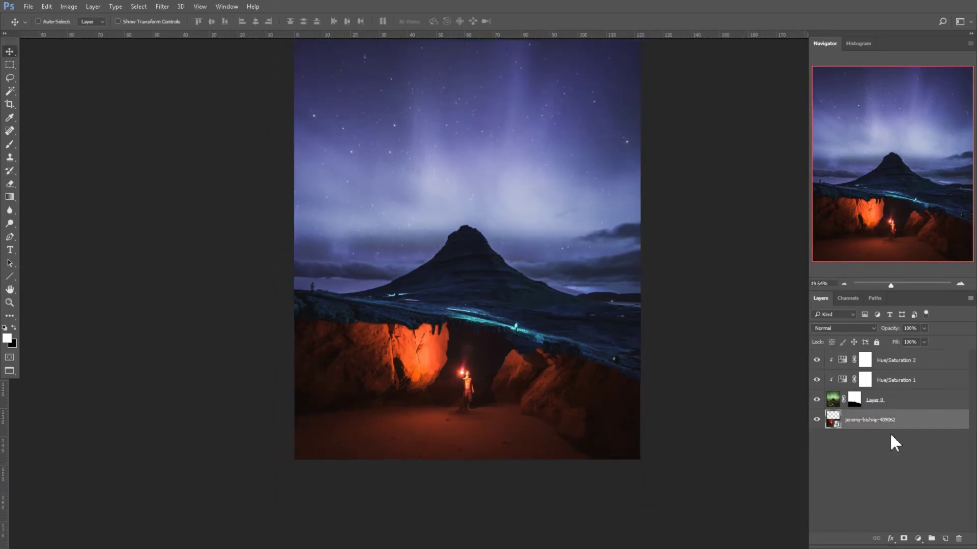
{"action": "left_click", "coordinate": [918, 540]}
{"action": "left_click", "coordinate": [898, 402]}
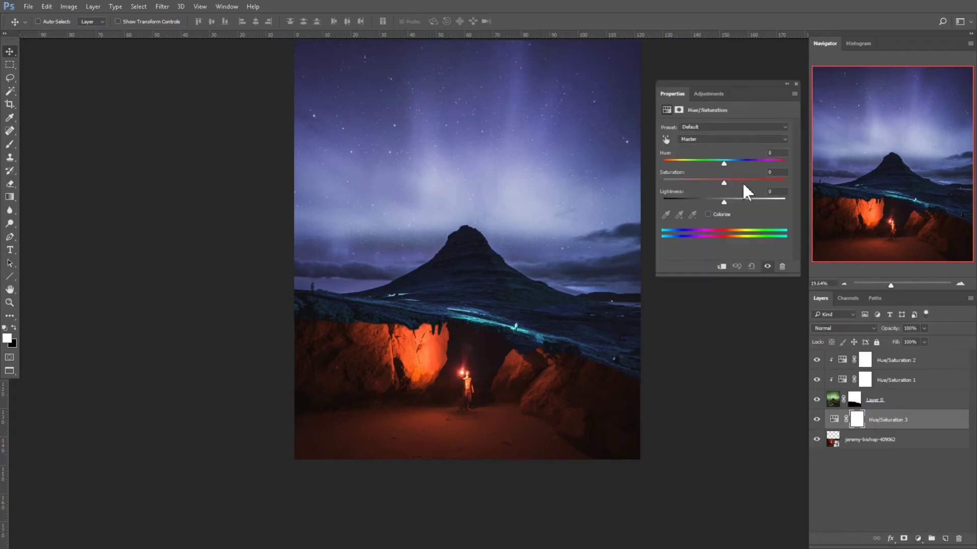
{"action": "left_click_drag", "start_coordinate": [723, 161], "coordinate": [671, 160]}
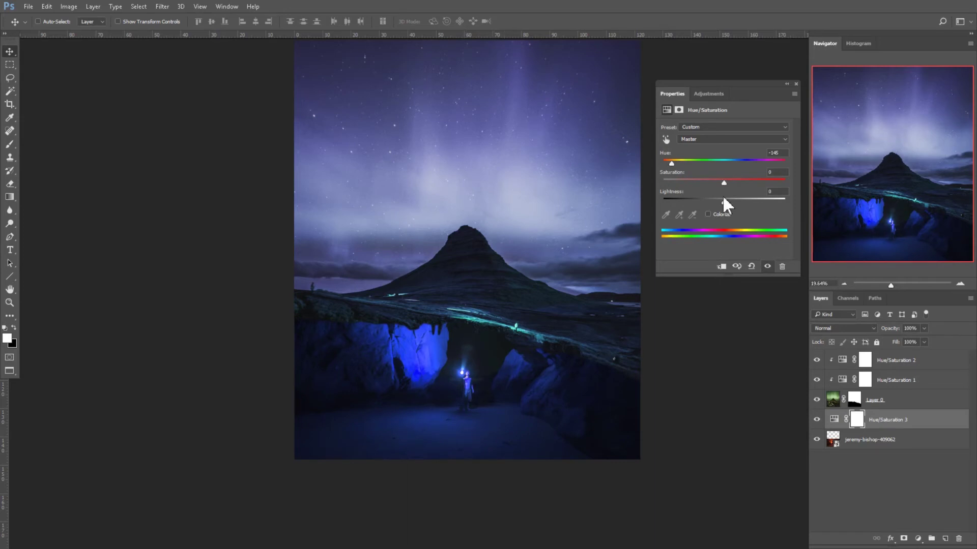
{"action": "left_click", "coordinate": [693, 181]}
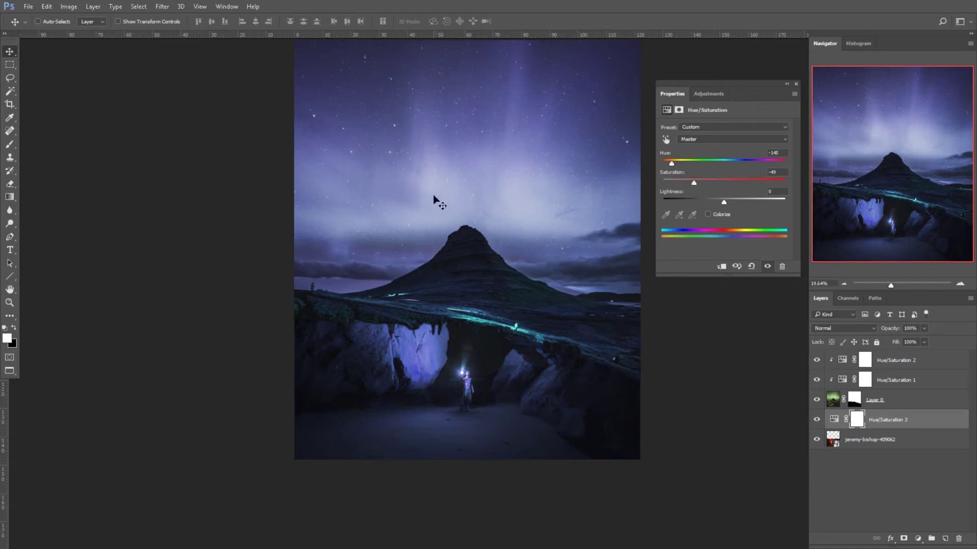
{"action": "left_click", "coordinate": [796, 84]}
{"action": "scroll", "coordinate": [541, 259], "scroll_direction": "down", "scroll_amount": 1}
{"action": "scroll", "coordinate": [542, 259], "scroll_direction": "down", "scroll_amount": 1}
{"action": "scroll", "coordinate": [408, 323], "scroll_direction": "up", "scroll_amount": 4}
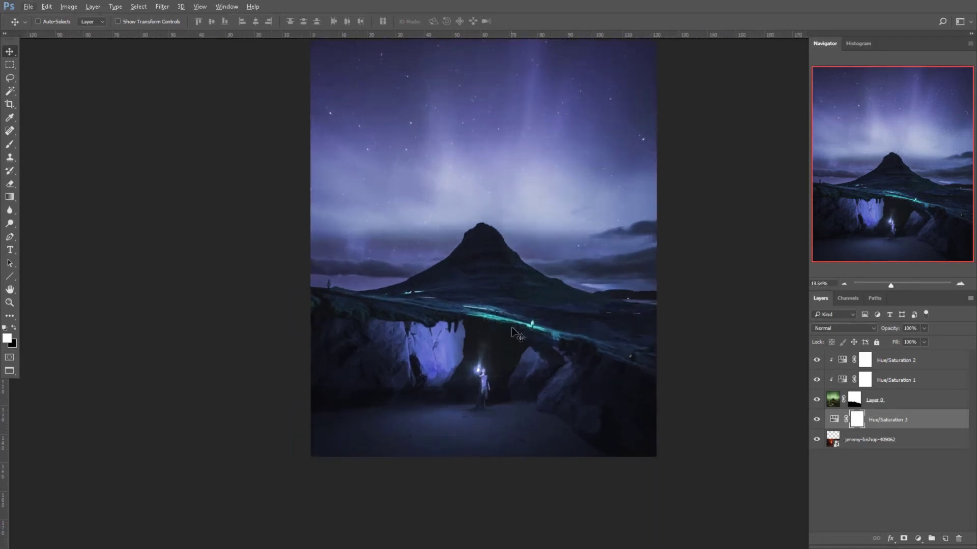
Clone Stamp out the silhouetted figure on the left horizon of Layer 0.
{"action": "scroll", "coordinate": [283, 274], "scroll_direction": "up", "scroll_amount": 3}
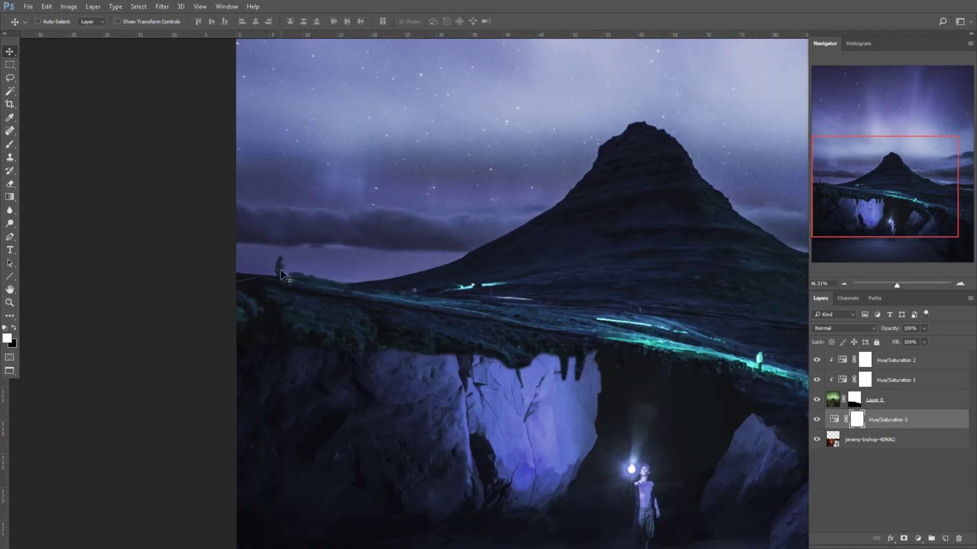
{"action": "left_click", "coordinate": [833, 403]}
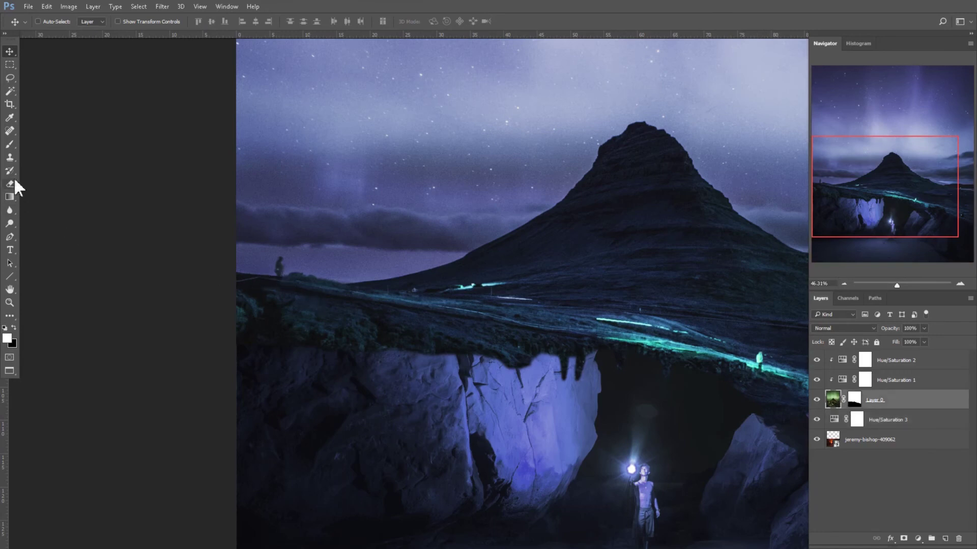
{"action": "left_click", "coordinate": [11, 158]}
{"action": "left_click", "coordinate": [292, 279], "text": "alt"}
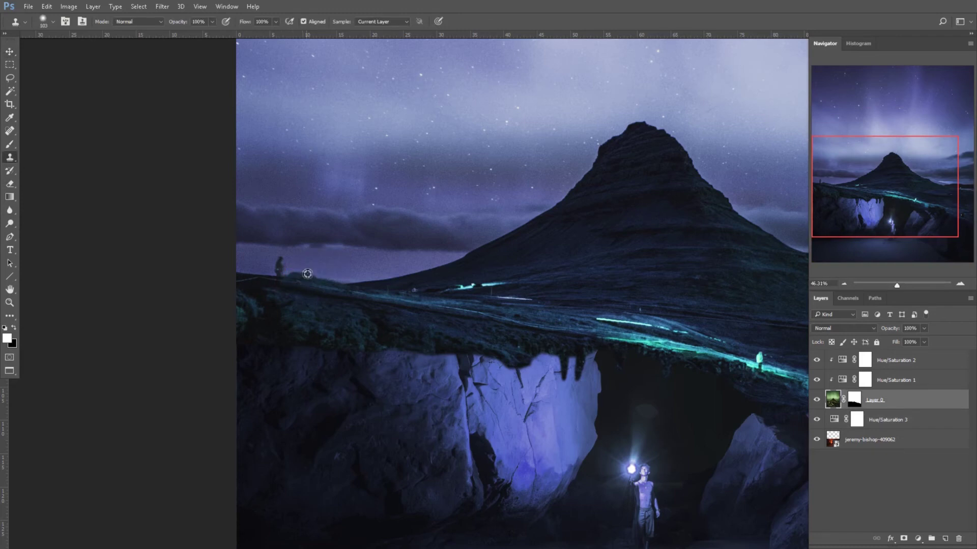
{"action": "scroll", "coordinate": [307, 274], "scroll_direction": "up", "scroll_amount": 4}
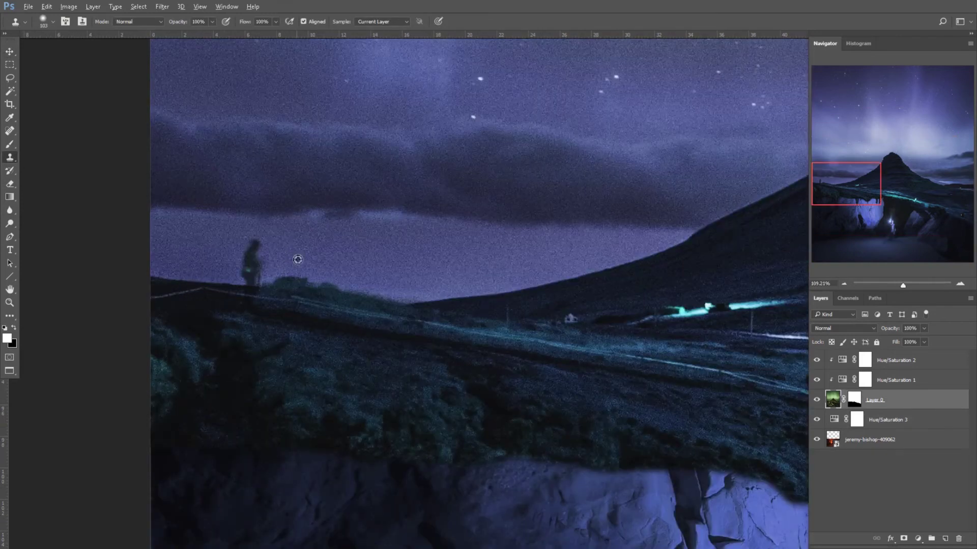
{"action": "left_click", "coordinate": [296, 260], "text": "alt"}
{"action": "mouse_move", "coordinate": [250, 254]}
{"action": "left_mouse_down"}
{"action": "mouse_move", "coordinate": [239, 246]}
{"action": "mouse_move", "coordinate": [243, 277]}
{"action": "left_mouse_up"}
Clone away the glowing figures on the ridge and lower-right ridge, then return to the stock folder.
{"action": "scroll", "coordinate": [196, 240], "scroll_direction": "down", "scroll_amount": 4}
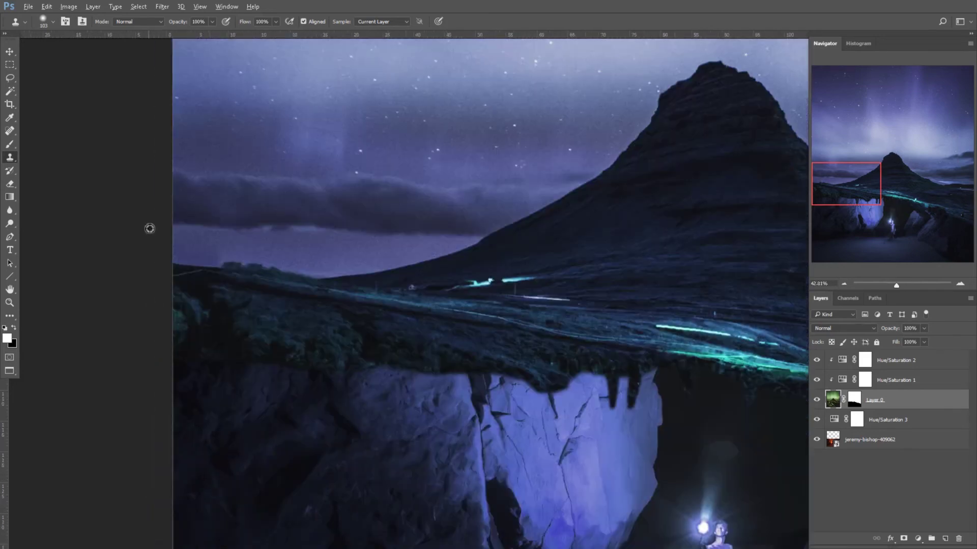
{"action": "scroll", "coordinate": [514, 307], "scroll_direction": "up", "scroll_amount": 1}
{"action": "scroll", "coordinate": [513, 308], "scroll_direction": "up", "scroll_amount": 2}
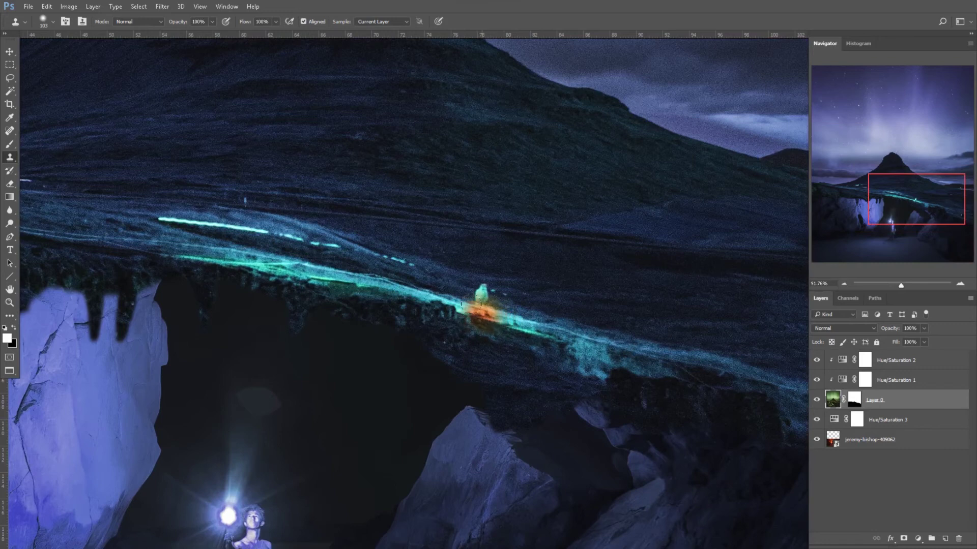
{"action": "left_click_drag", "start_coordinate": [478, 306], "coordinate": [471, 279]}
{"action": "scroll", "coordinate": [467, 279], "scroll_direction": "down", "scroll_amount": 3}
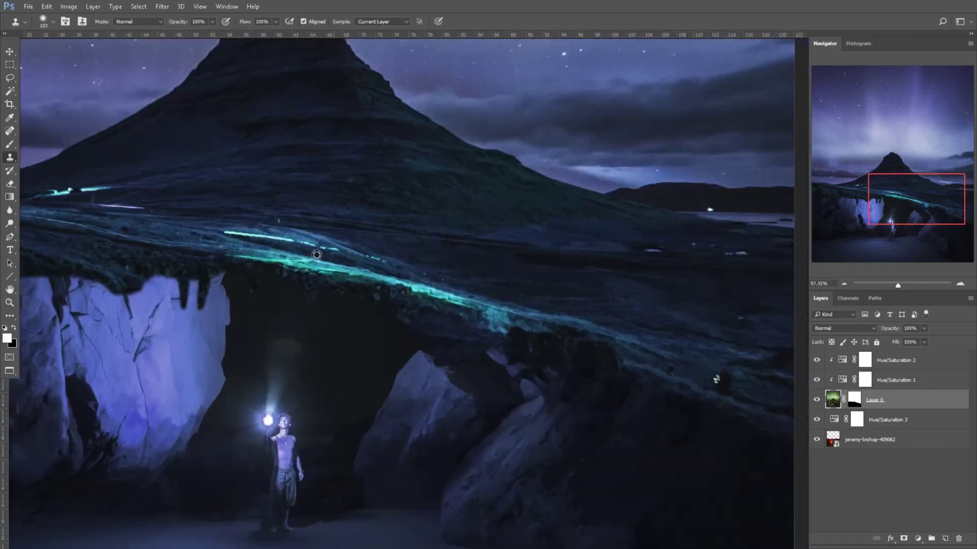
{"action": "scroll", "coordinate": [633, 353], "scroll_direction": "up", "scroll_amount": 3}
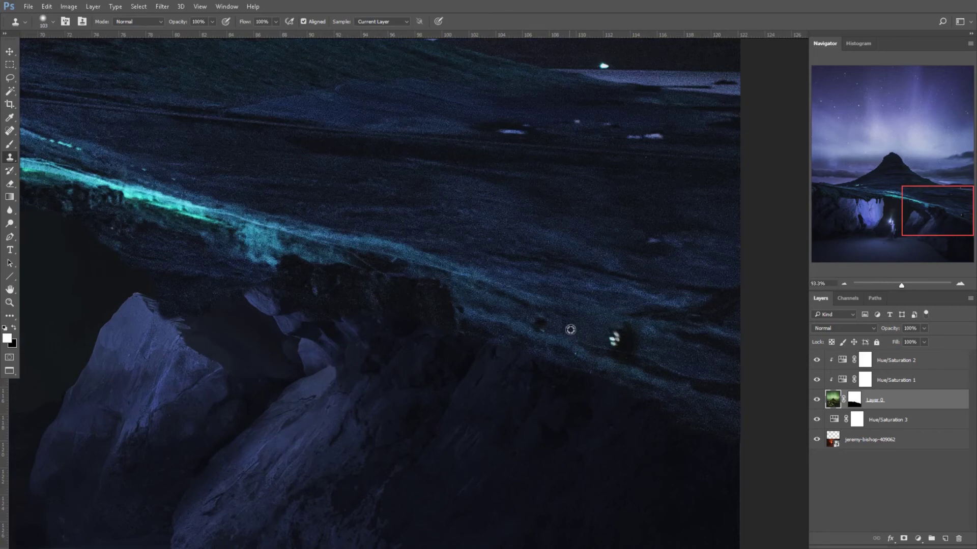
{"action": "left_click_drag", "start_coordinate": [593, 331], "coordinate": [628, 338]}
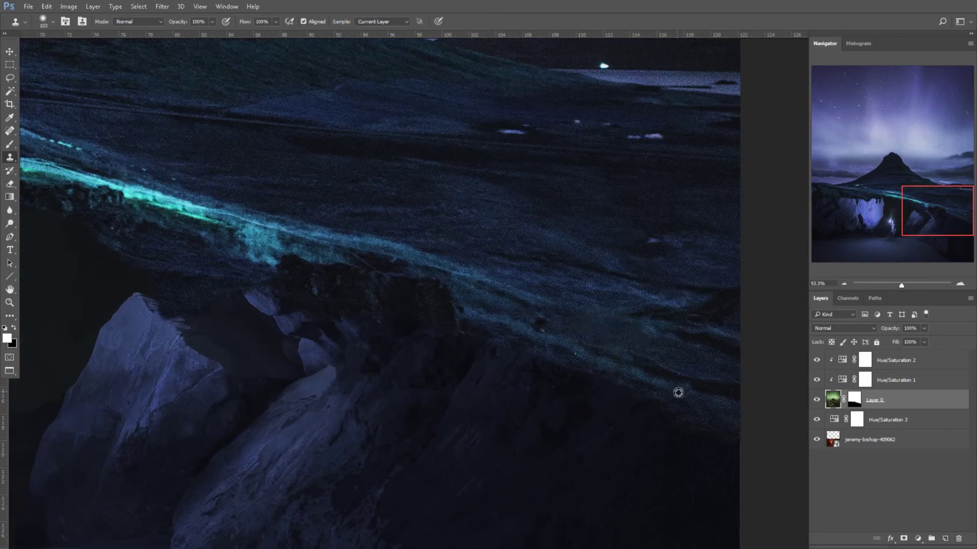
{"action": "scroll", "coordinate": [678, 393], "scroll_direction": "down", "scroll_amount": 5}
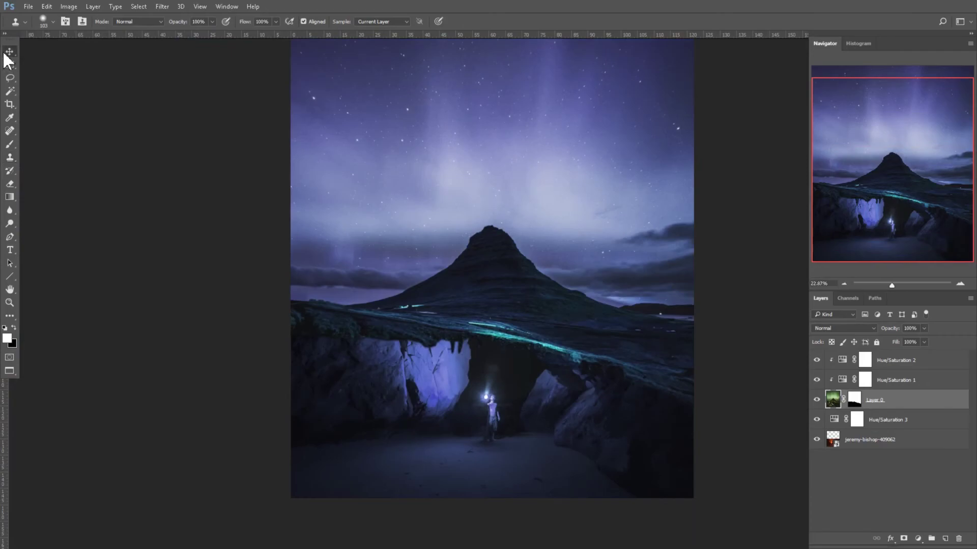
{"action": "key", "text": "alt+Tab"}
Place the crescent-moon photo at the top of the stack and re-clip both Hue/Saturation layers to Layer 0.
{"action": "left_click_drag", "start_coordinate": [427, 178], "coordinate": [461, 278]}
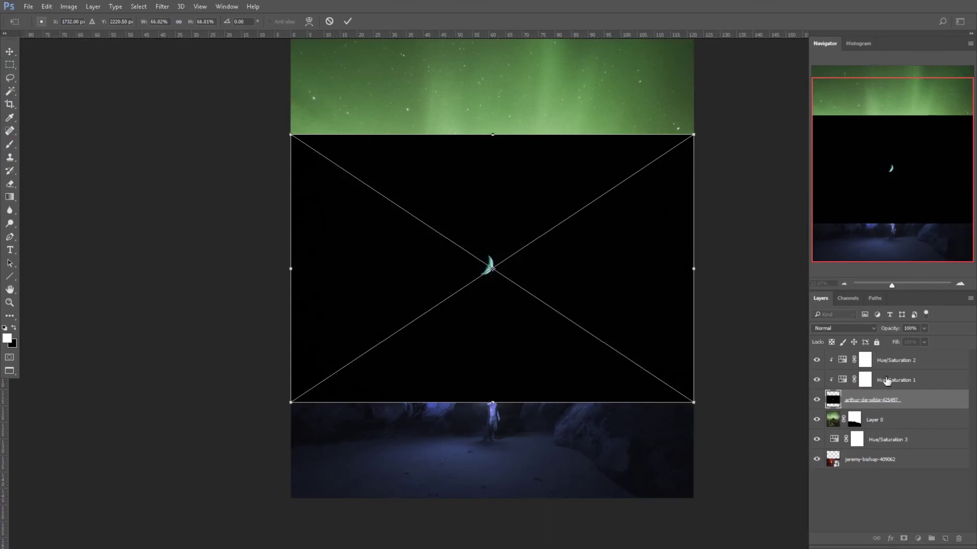
{"action": "left_click", "coordinate": [347, 21]}
{"action": "left_click_drag", "start_coordinate": [890, 401], "coordinate": [879, 366]}
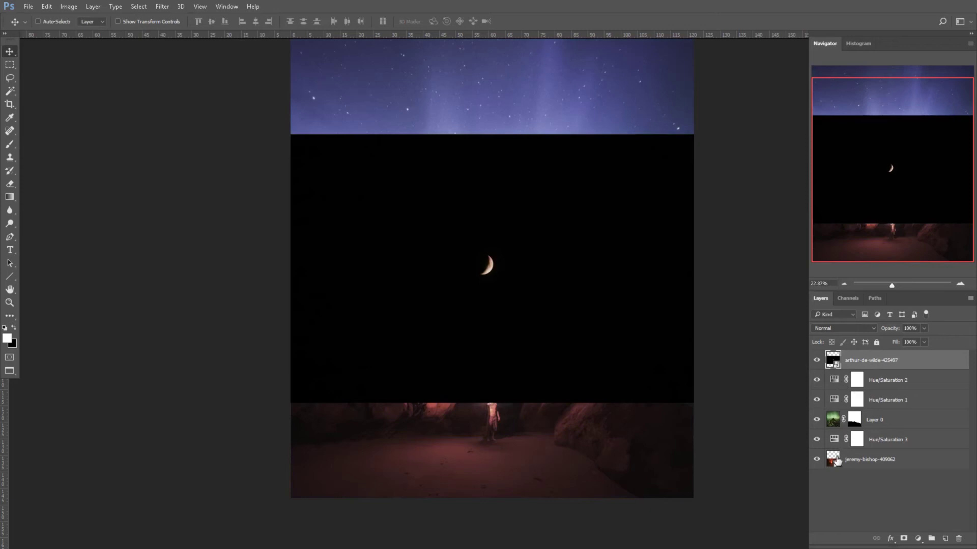
{"action": "left_click_drag", "start_coordinate": [876, 415], "coordinate": [875, 407]}
{"action": "left_click", "coordinate": [873, 407], "text": "alt"}
{"action": "left_click", "coordinate": [880, 389], "text": "alt"}
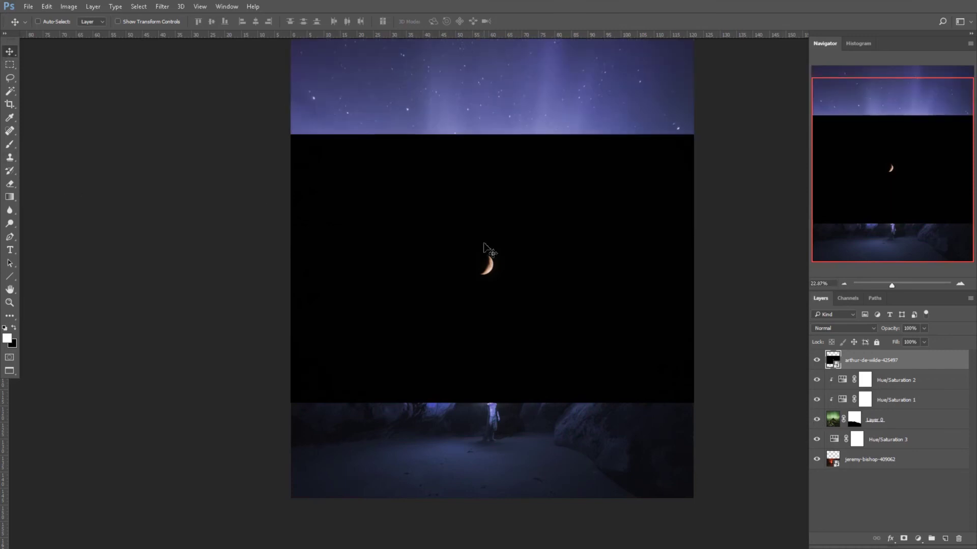
Move the moon higher and mask it to a small square around the crescent.
{"action": "left_click_drag", "start_coordinate": [500, 230], "coordinate": [501, 114]}
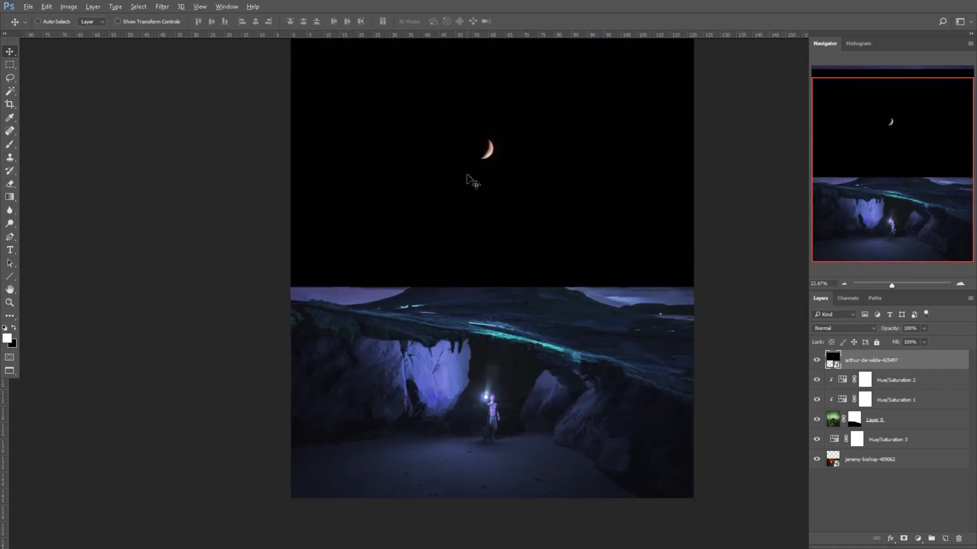
{"action": "scroll", "coordinate": [467, 181], "scroll_direction": "down", "scroll_amount": 1}
{"action": "left_click", "coordinate": [9, 64]}
{"action": "left_click_drag", "start_coordinate": [442, 113], "coordinate": [523, 199]}
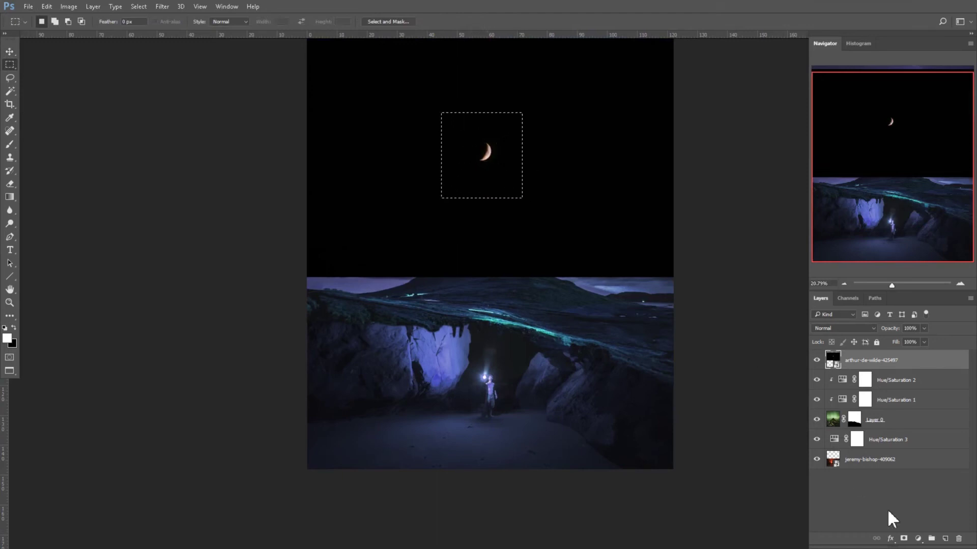
{"action": "left_click", "coordinate": [901, 538]}
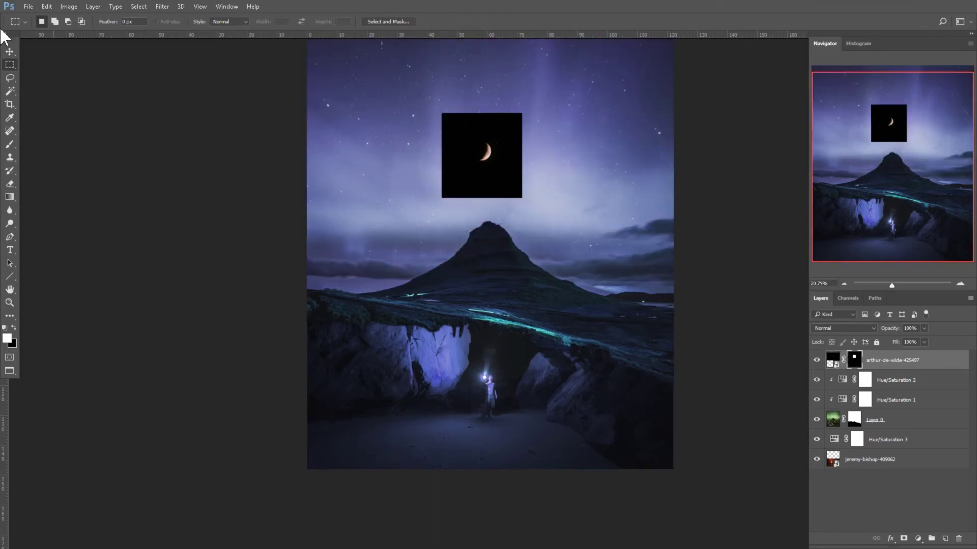
Nudge the moon slightly upward and set its blend mode to Screen.
{"action": "left_click", "coordinate": [10, 51]}
{"action": "scroll", "coordinate": [508, 168], "scroll_direction": "down", "scroll_amount": 1}
{"action": "left_click_drag", "start_coordinate": [508, 185], "coordinate": [507, 168]}
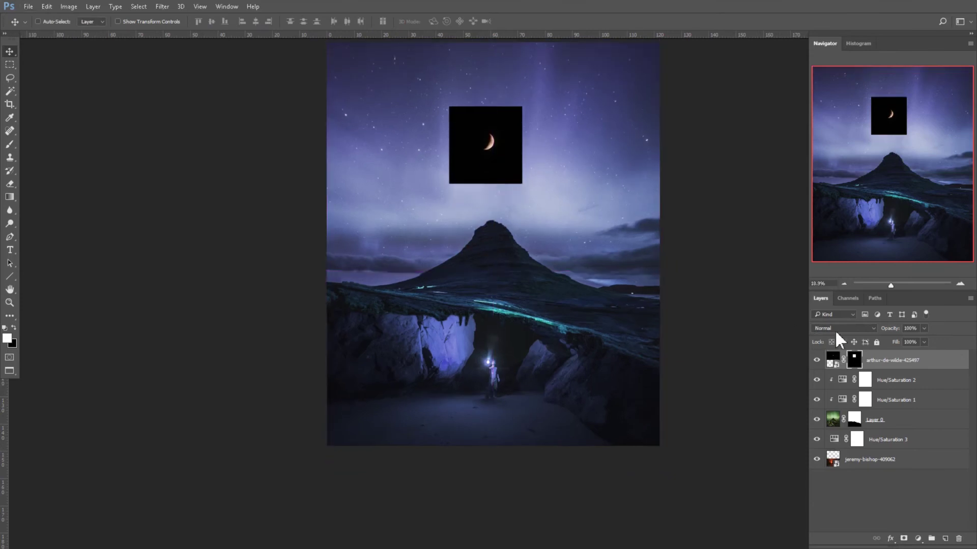
{"action": "left_click", "coordinate": [839, 328]}
{"action": "left_click", "coordinate": [824, 398]}
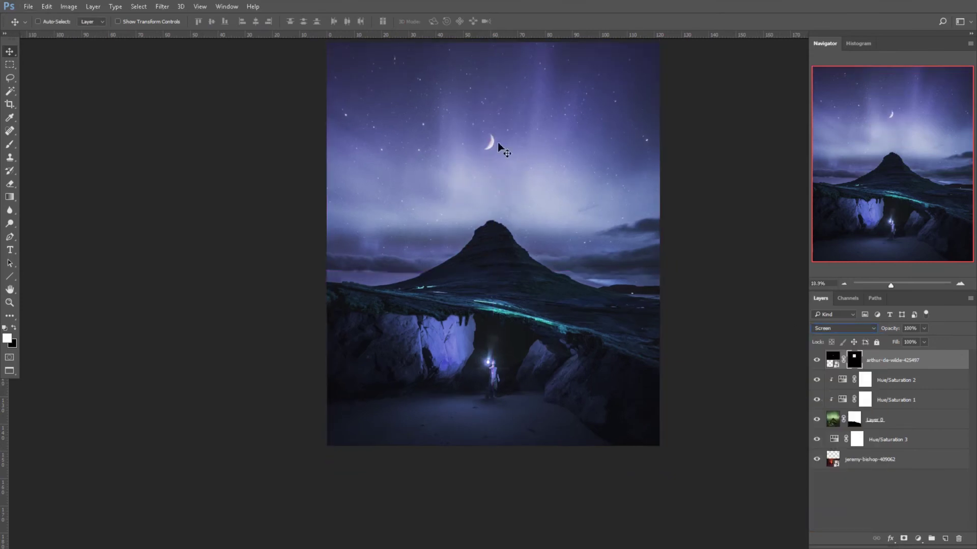
{"action": "scroll", "coordinate": [473, 206], "scroll_direction": "down", "scroll_amount": 1}
{"action": "scroll", "coordinate": [472, 209], "scroll_direction": "down", "scroll_amount": 2}
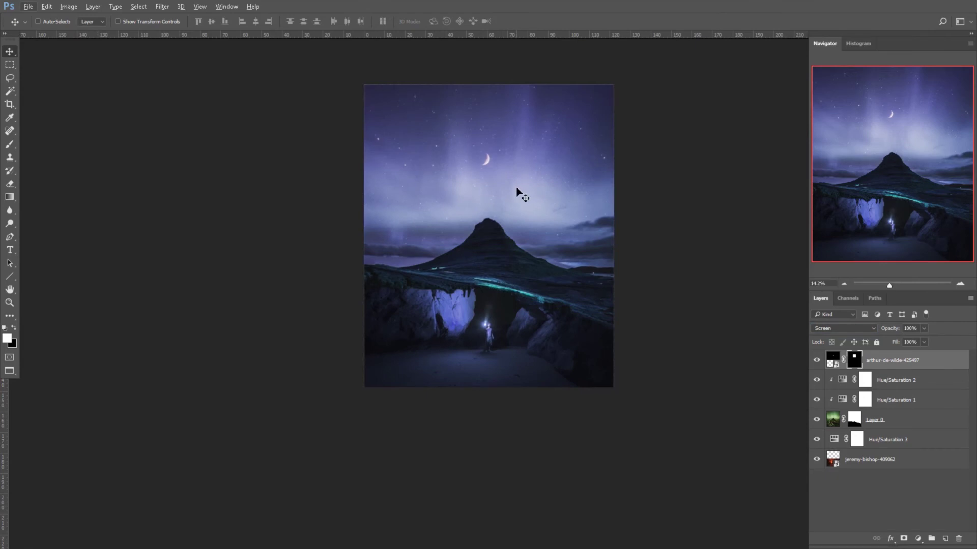
Enlarge the moon to about 165%, flip it horizontally, tilt it clockwise, and apply.
{"action": "key", "text": "ctrl+t"}
{"action": "left_click_drag", "start_coordinate": [613, 247], "coordinate": [698, 310]}
{"action": "right_click", "coordinate": [509, 187]}
{"action": "left_click", "coordinate": [539, 351]}
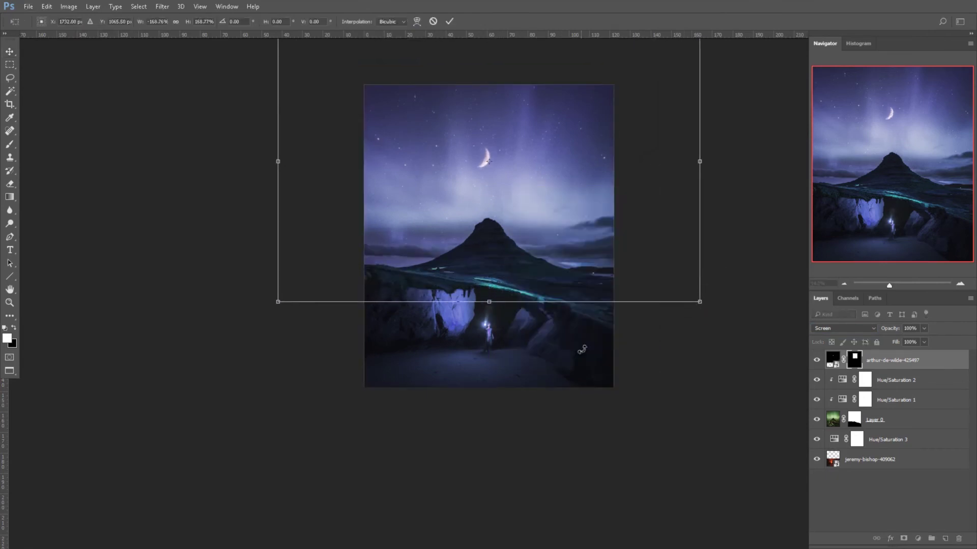
{"action": "left_click_drag", "start_coordinate": [736, 162], "coordinate": [626, 173]}
{"action": "left_click_drag", "start_coordinate": [715, 139], "coordinate": [751, 176]}
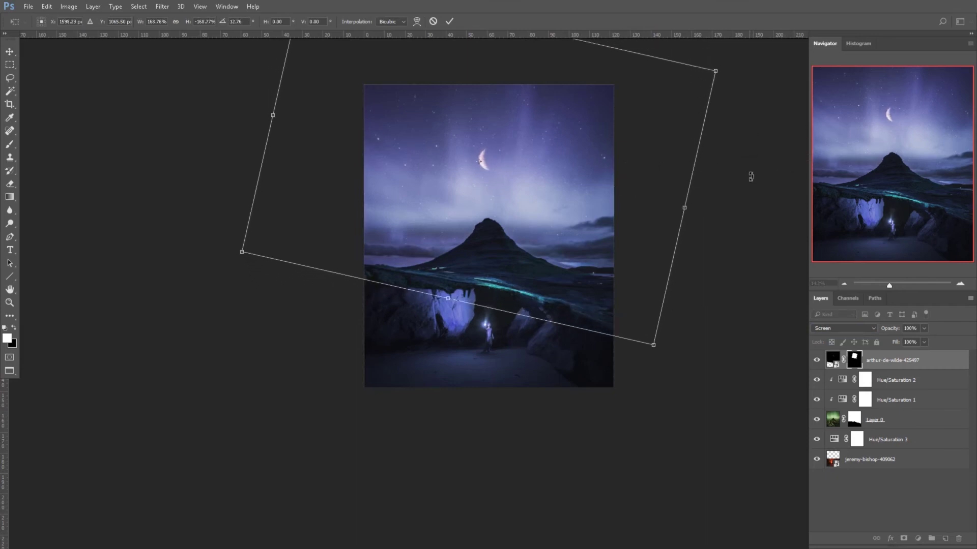
{"action": "key", "text": "Right"}
{"action": "key", "text": "Right"}
{"action": "key", "text": "Right"}
{"action": "key", "text": "Right"}
{"action": "key", "text": "Right"}
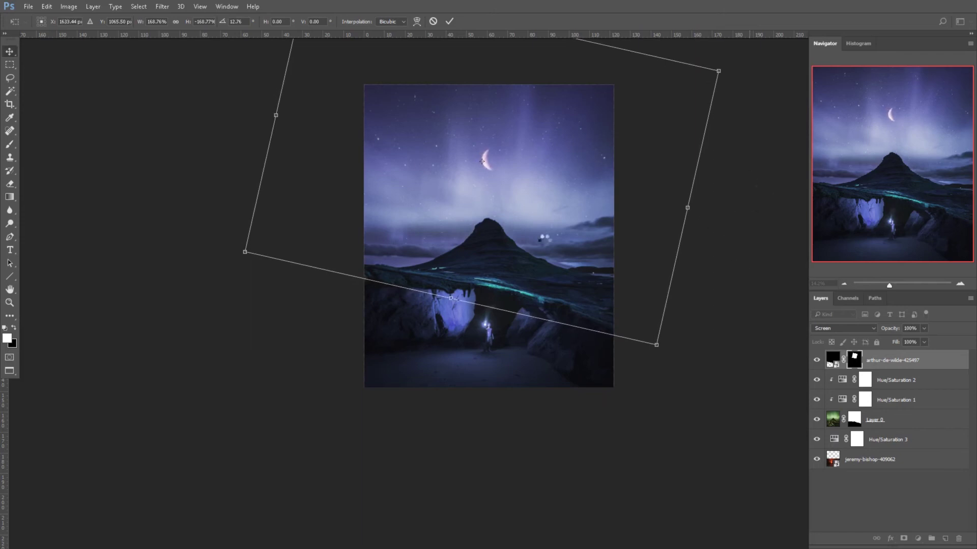
{"action": "key", "text": "Return"}
Lower the moon layer's opacity to 76%.
{"action": "left_click_drag", "start_coordinate": [898, 330], "coordinate": [889, 330]}
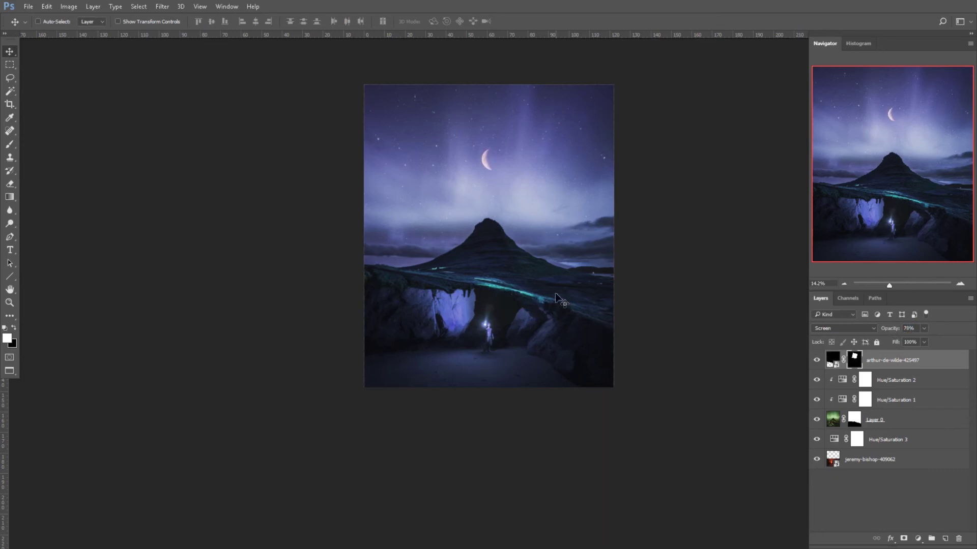
{"action": "scroll", "coordinate": [563, 302], "scroll_direction": "down", "scroll_amount": 1}
{"action": "scroll", "coordinate": [516, 297], "scroll_direction": "up", "scroll_amount": 3}
{"action": "scroll", "coordinate": [516, 298], "scroll_direction": "up", "scroll_amount": 2}
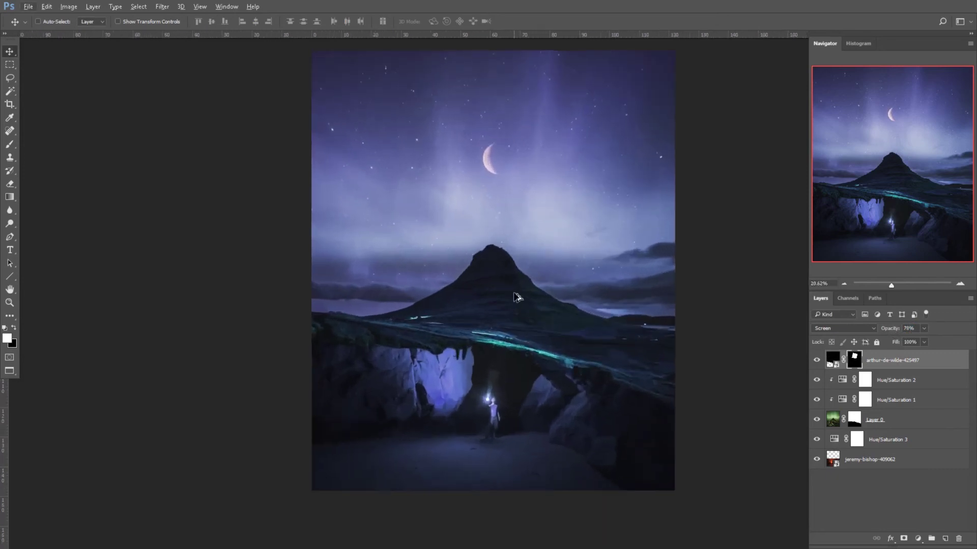
{"action": "scroll", "coordinate": [504, 272], "scroll_direction": "down", "scroll_amount": 2}
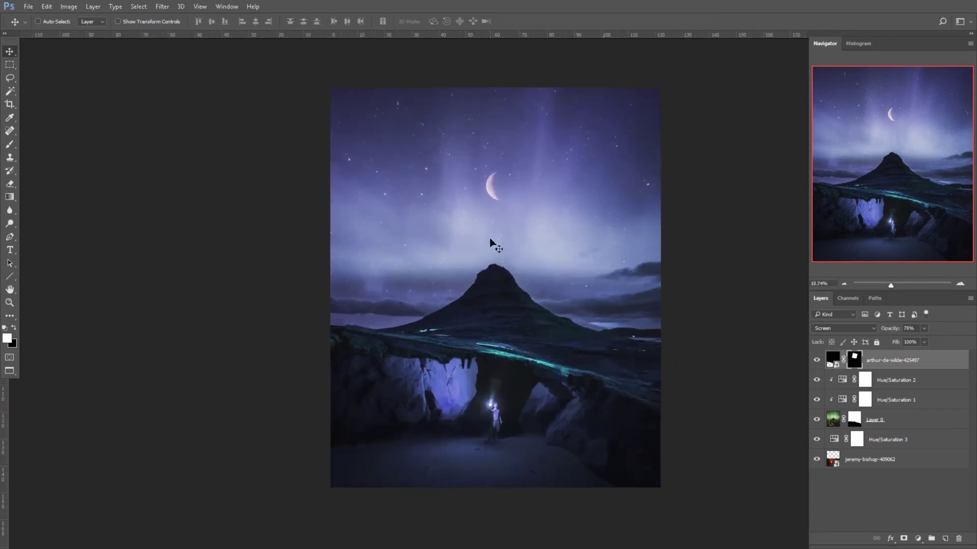
Add a Curves layer with a raised black point, a midpoint, and a pulled-in white point.
{"action": "left_click", "coordinate": [917, 538]}
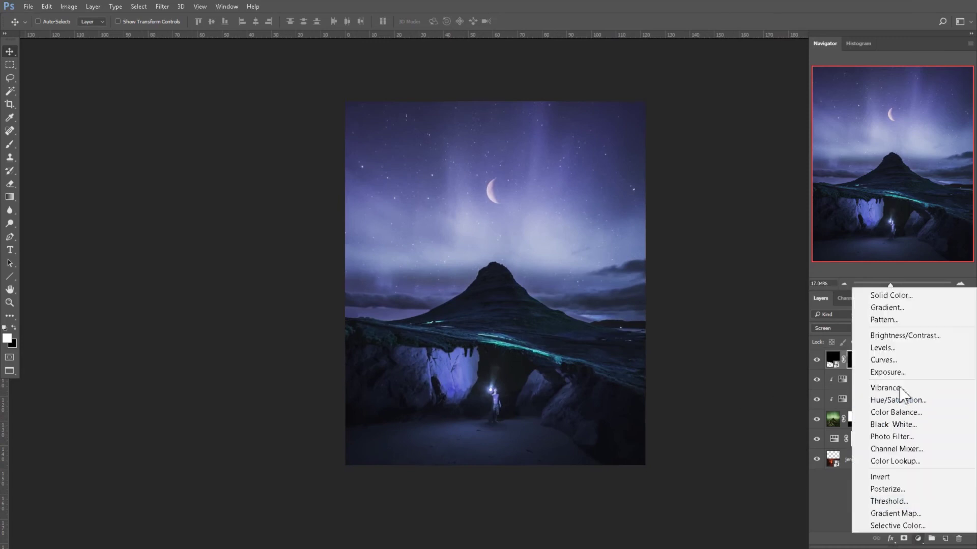
{"action": "left_click", "coordinate": [870, 361]}
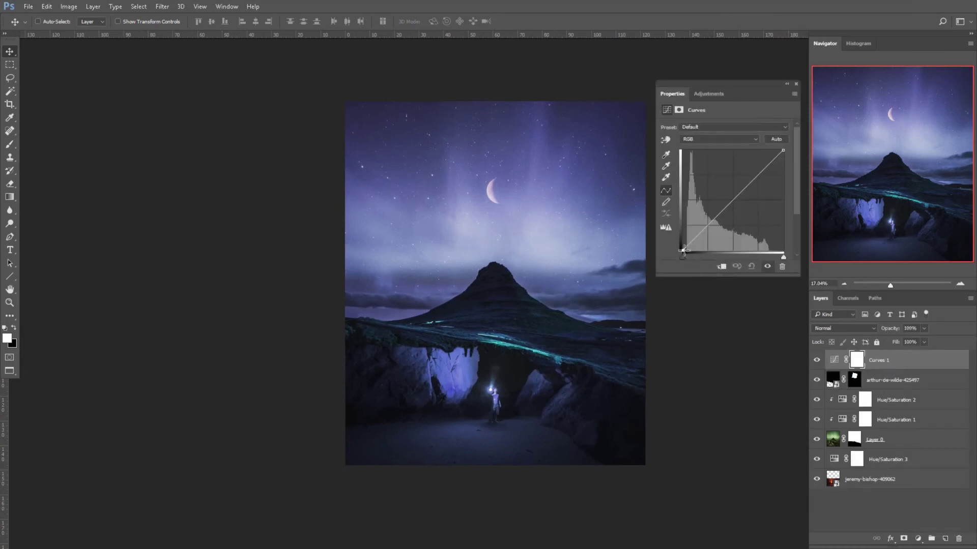
{"action": "left_click_drag", "start_coordinate": [683, 250], "coordinate": [683, 247]}
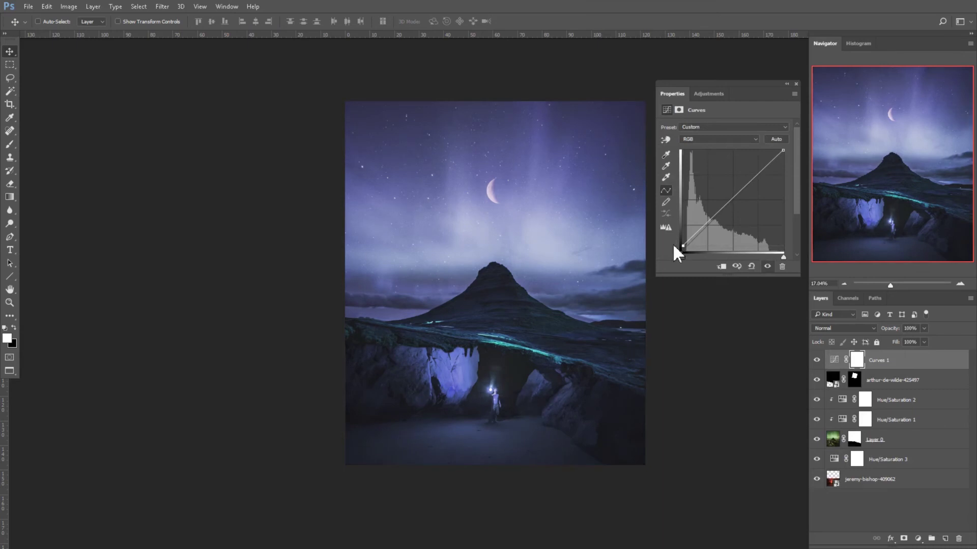
{"action": "left_click", "coordinate": [709, 225]}
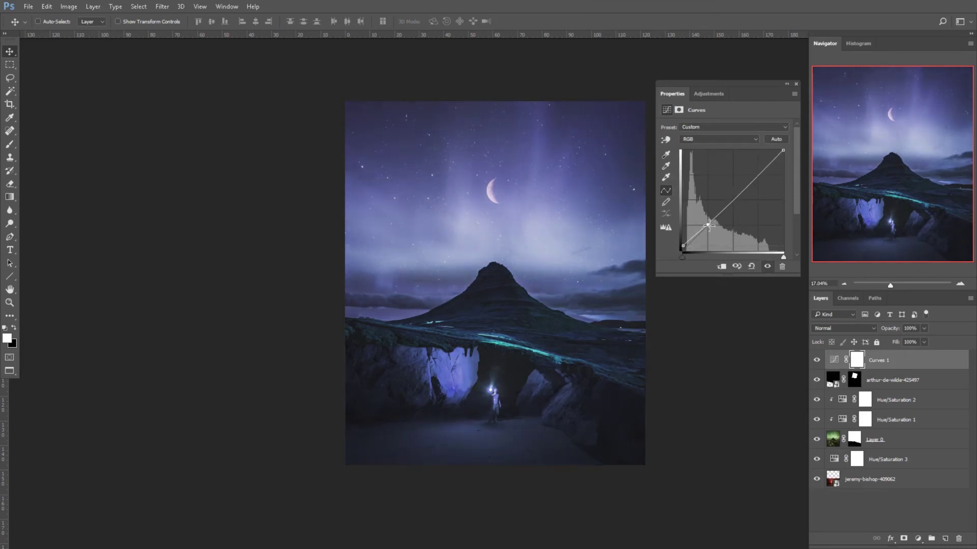
{"action": "left_click_drag", "start_coordinate": [783, 154], "coordinate": [775, 150]}
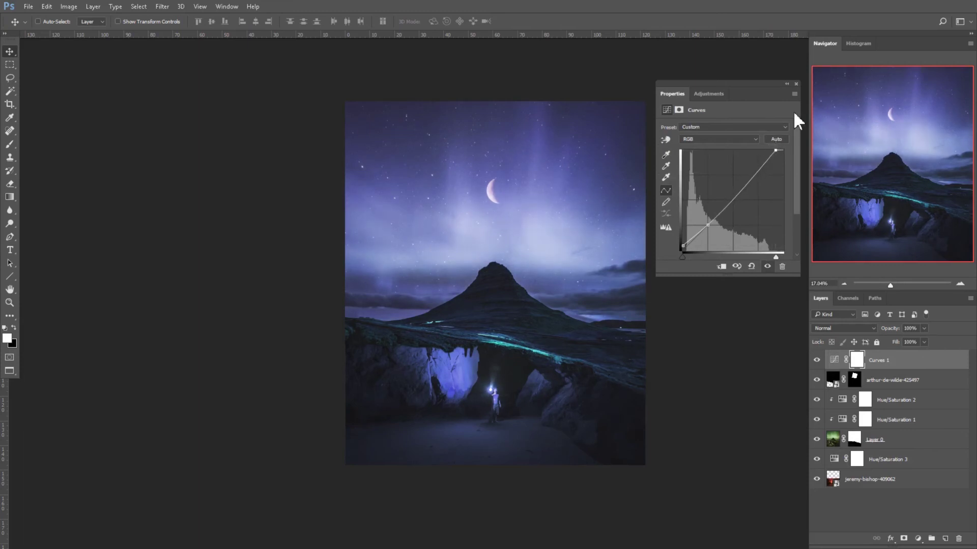
{"action": "left_click", "coordinate": [794, 82]}
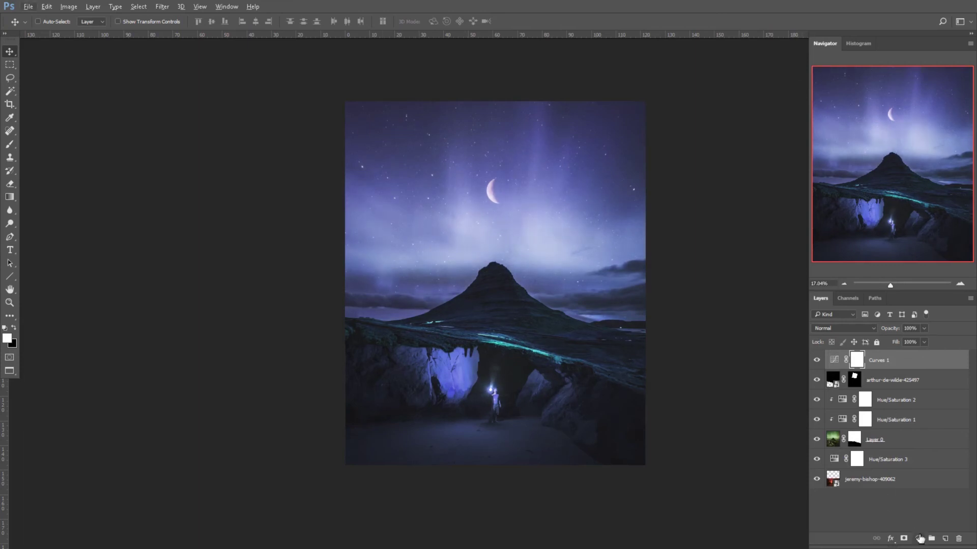
Add a Brightness/Contrast layer with Brightness 35 and invert its mask to black.
{"action": "left_click", "coordinate": [917, 538]}
{"action": "left_click", "coordinate": [875, 336]}
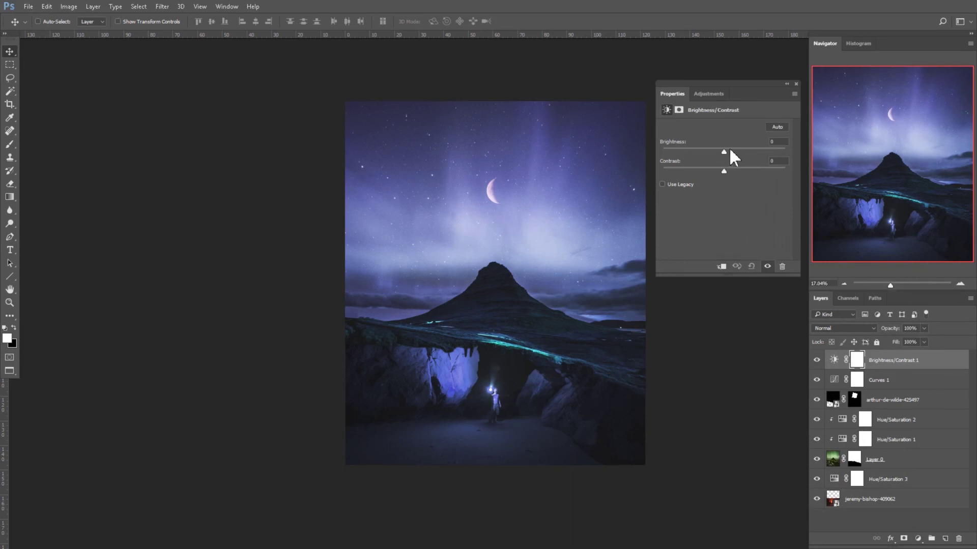
{"action": "left_click", "coordinate": [796, 84]}
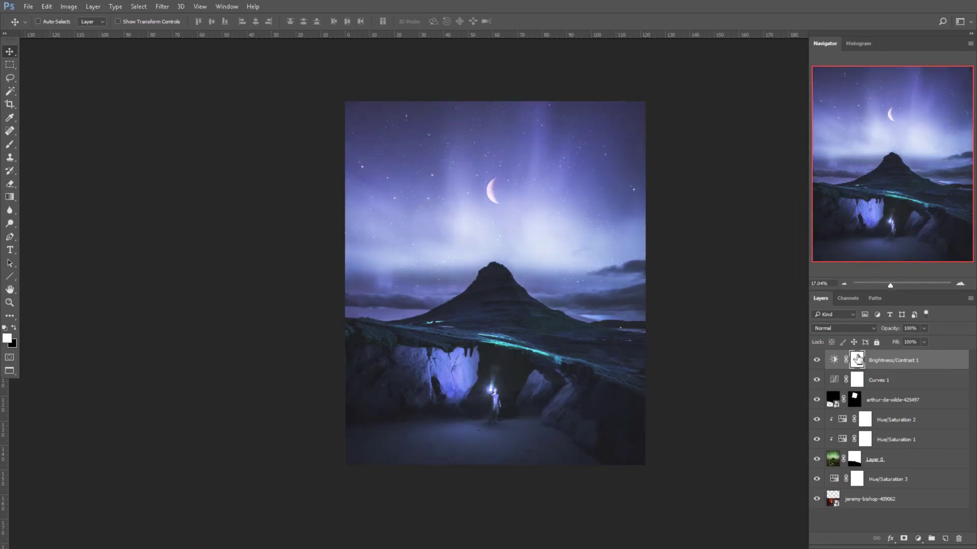
{"action": "key", "text": "ctrl+i"}
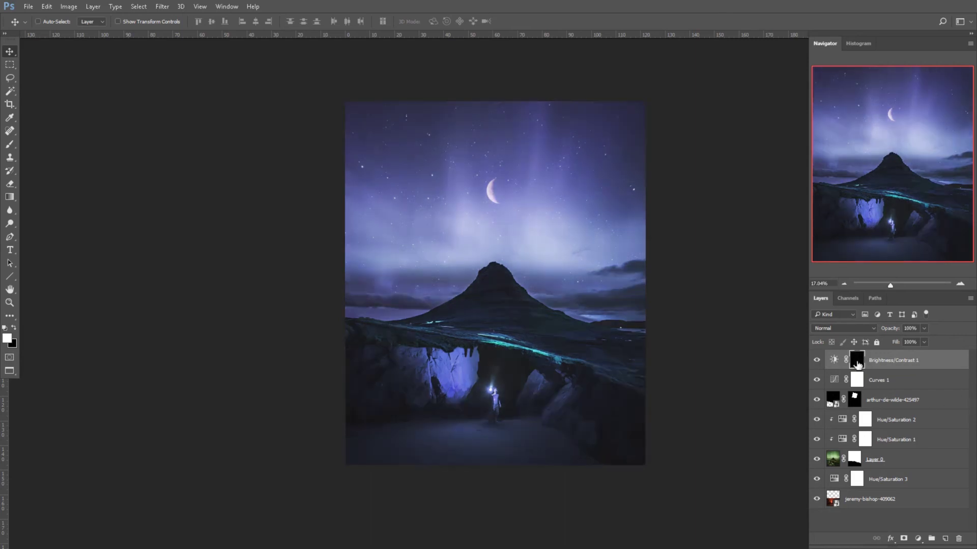
Paint white on the mask with a soft brush over the moon and cave figure.
{"action": "left_click", "coordinate": [9, 146]}
{"action": "right_click", "coordinate": [475, 212], "text": "alt"}
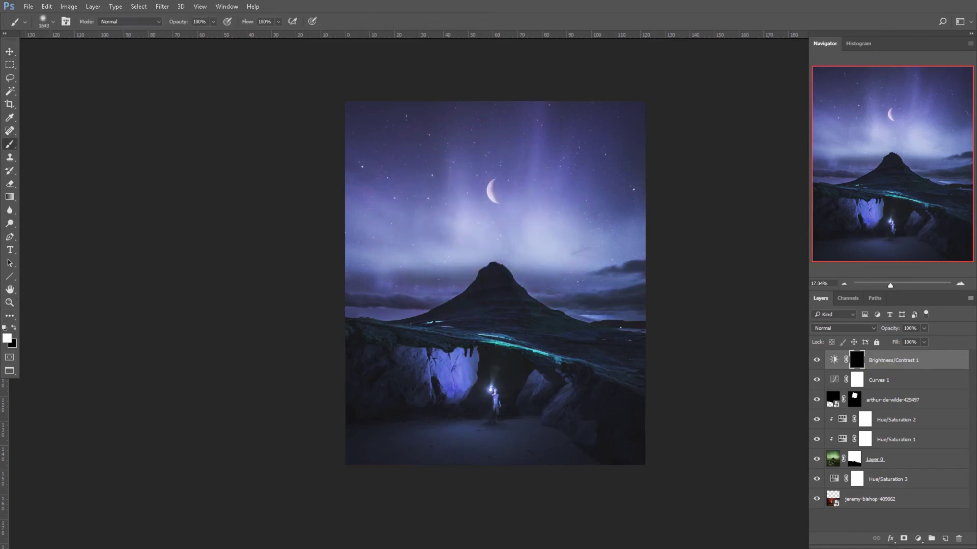
{"action": "left_click", "coordinate": [494, 201]}
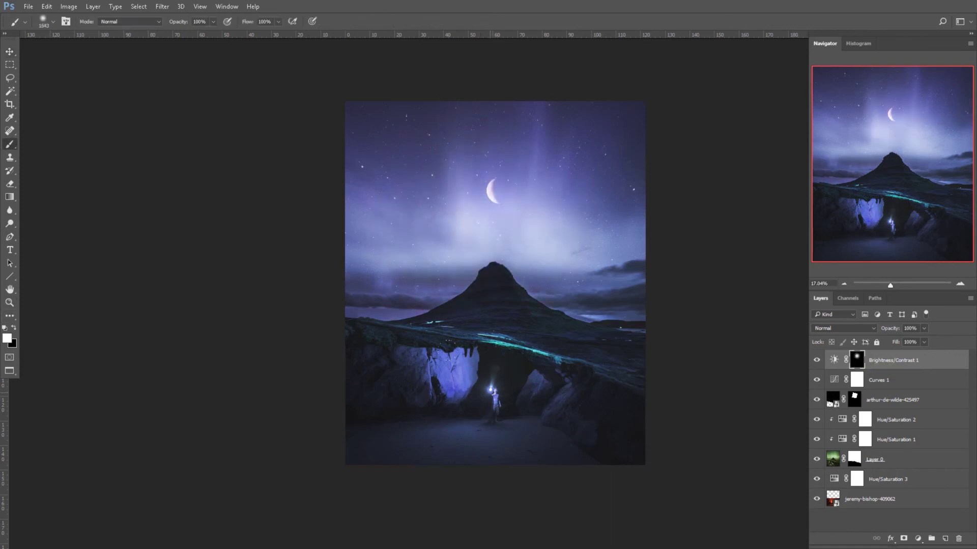
{"action": "left_click", "coordinate": [490, 386]}
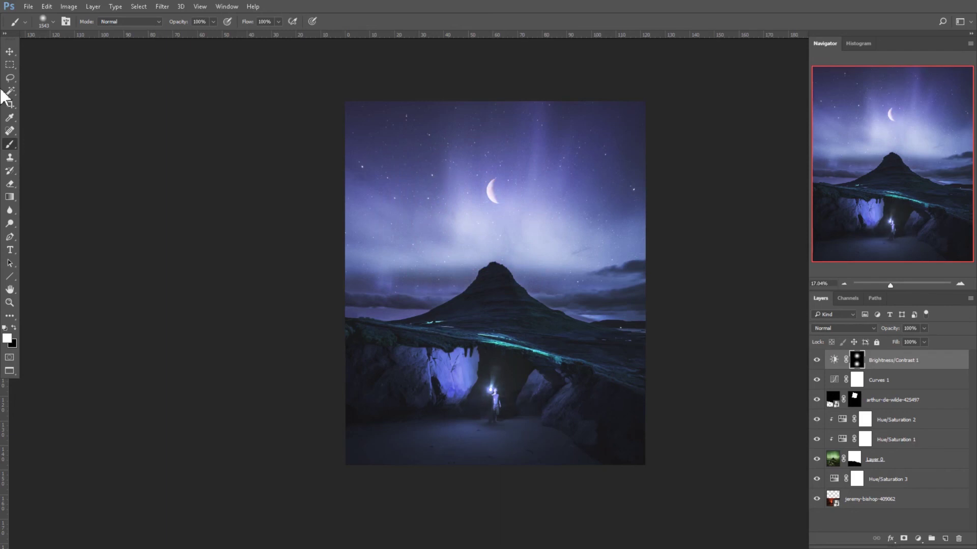
{"action": "left_click", "coordinate": [9, 52]}
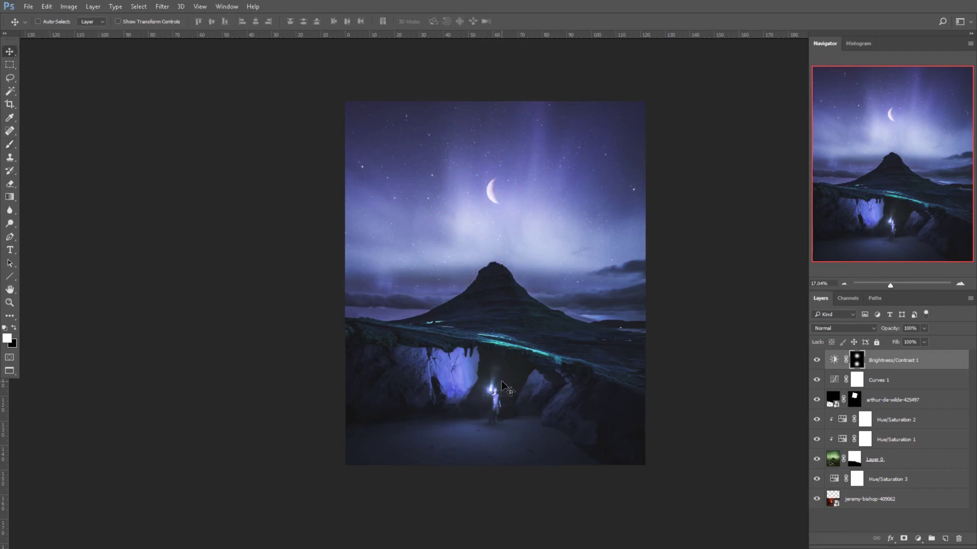
Add a second Brightness/Contrast layer with Brightness -20.
{"action": "left_click", "coordinate": [915, 534]}
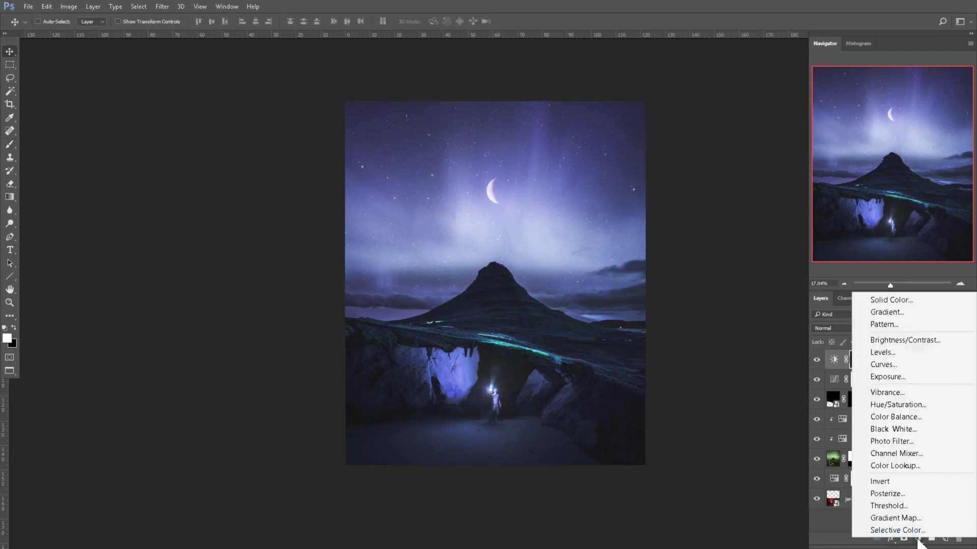
{"action": "left_click", "coordinate": [895, 338]}
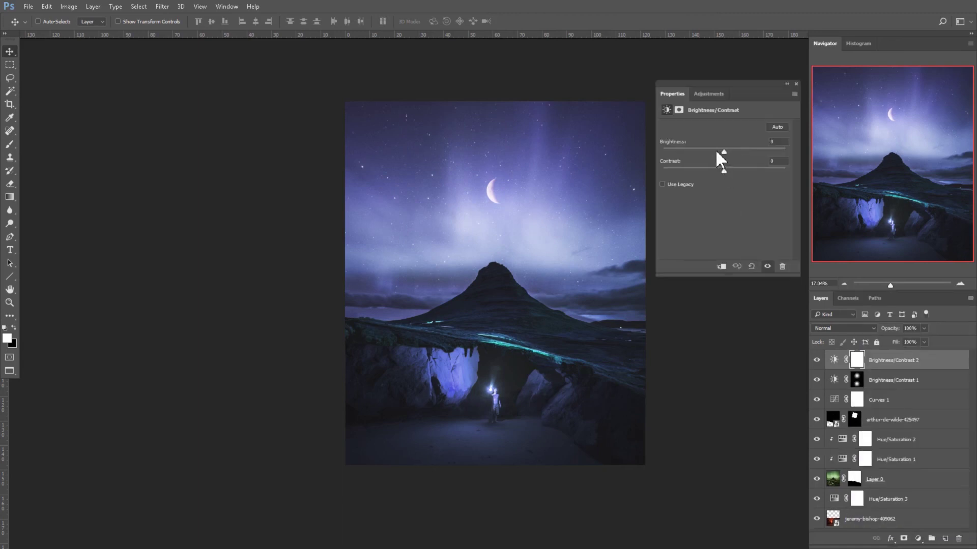
{"action": "left_click", "coordinate": [716, 151]}
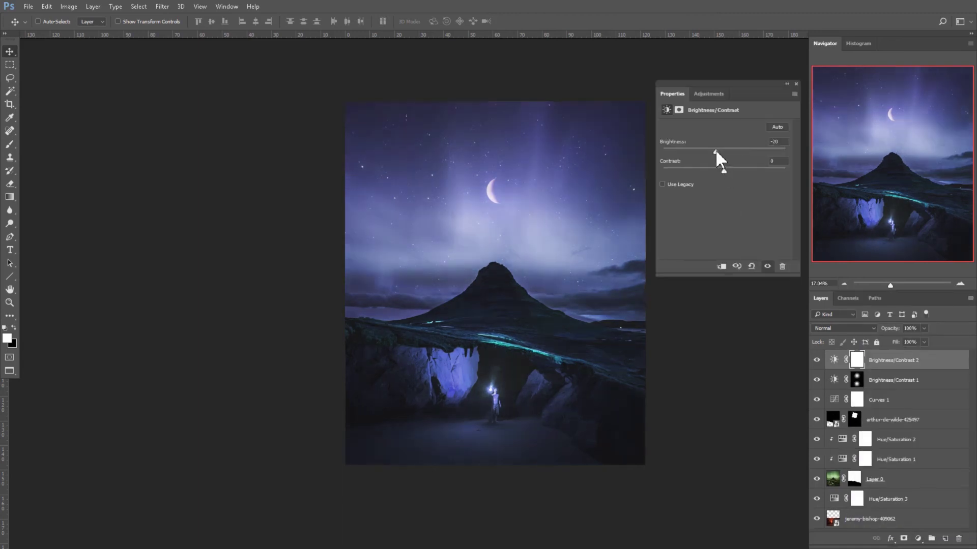
{"action": "left_click", "coordinate": [796, 84]}
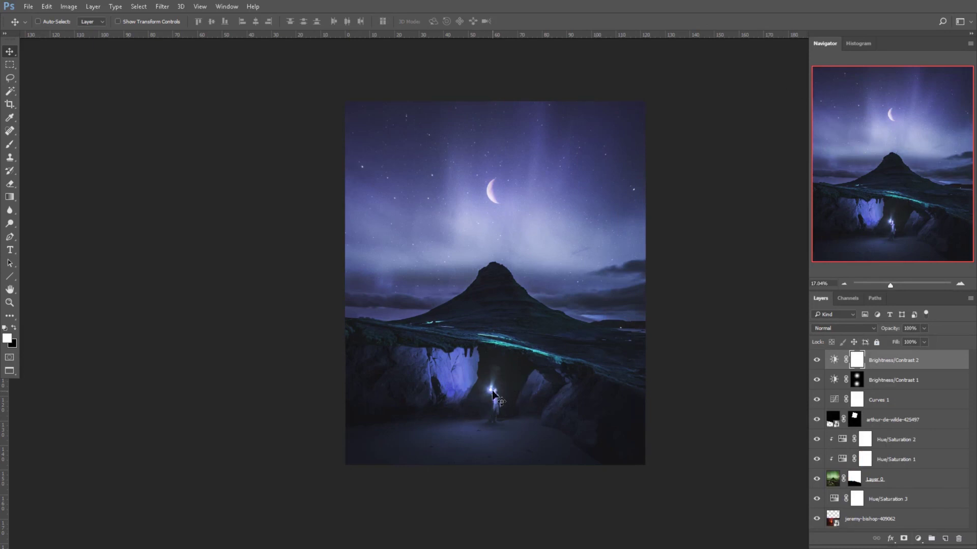
Paint black on its mask over the moon and torch-bearer to keep them bright.
{"action": "left_click", "coordinate": [9, 145]}
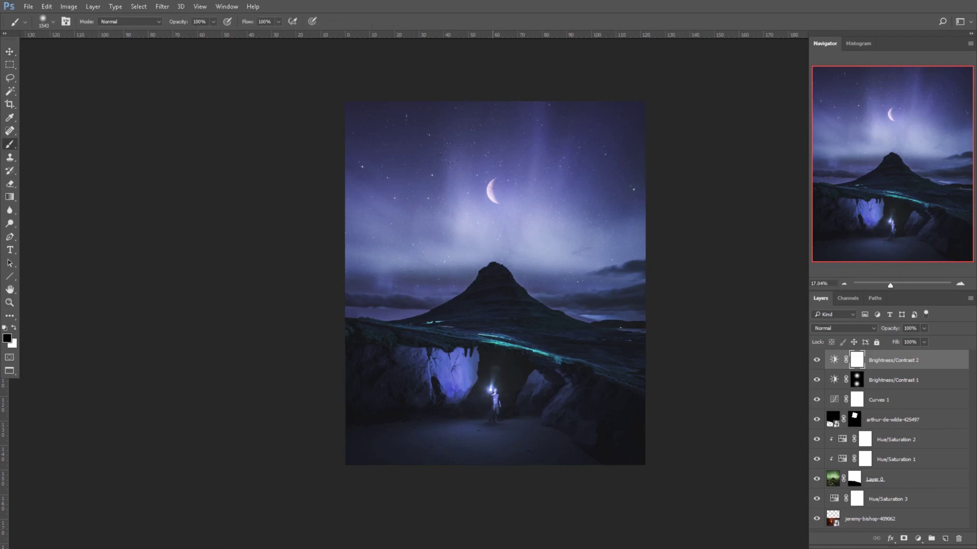
{"action": "left_click", "coordinate": [491, 204]}
{"action": "left_click", "coordinate": [493, 393]}
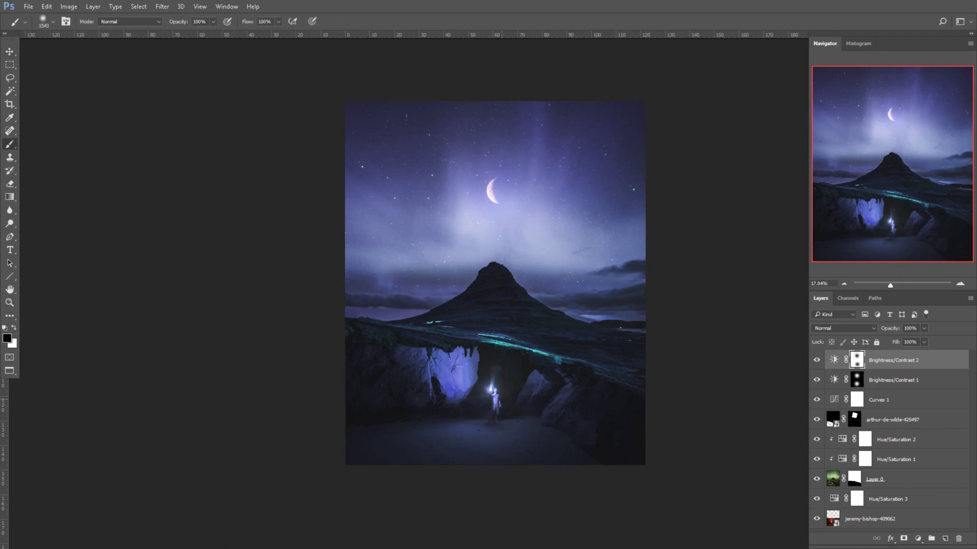
{"action": "left_click", "coordinate": [9, 51]}
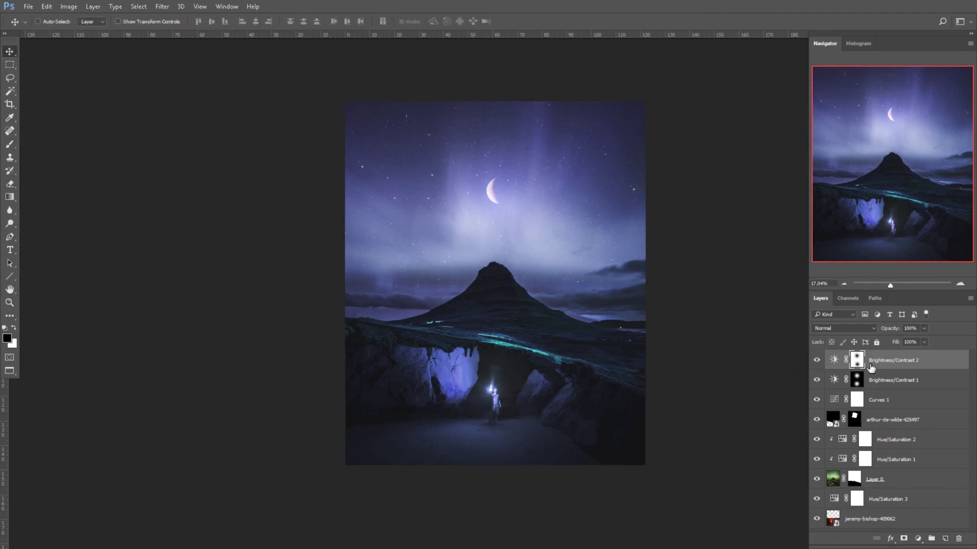
{"action": "key", "text": "ctrl"}
Stamp a merged copy of the visible composite onto a new layer.
{"action": "key", "text": "x"}
{"action": "key", "text": "ctrl+shift+alt+n"}
{"action": "key", "text": "ctrl+shift+alt+e"}
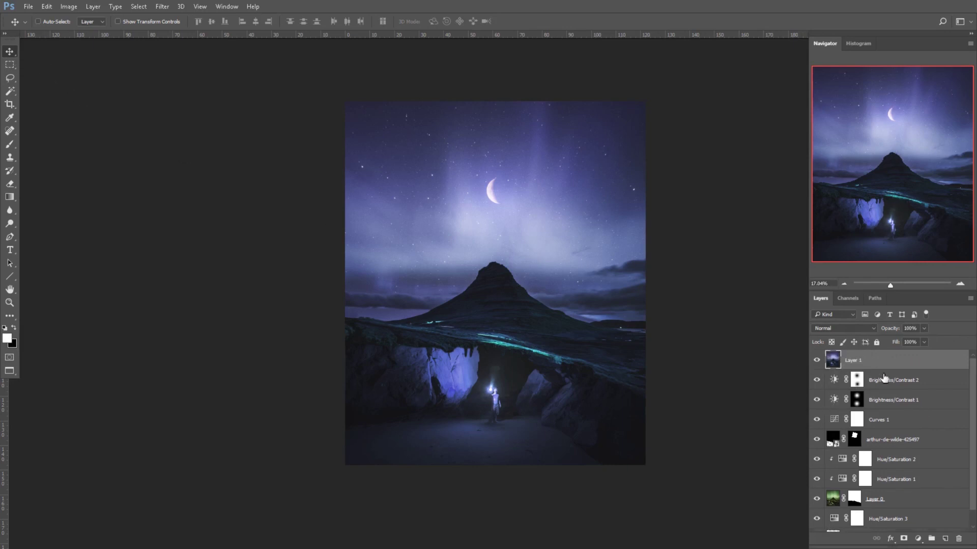
{"action": "left_click_drag", "start_coordinate": [473, 307], "coordinate": [544, 261]}
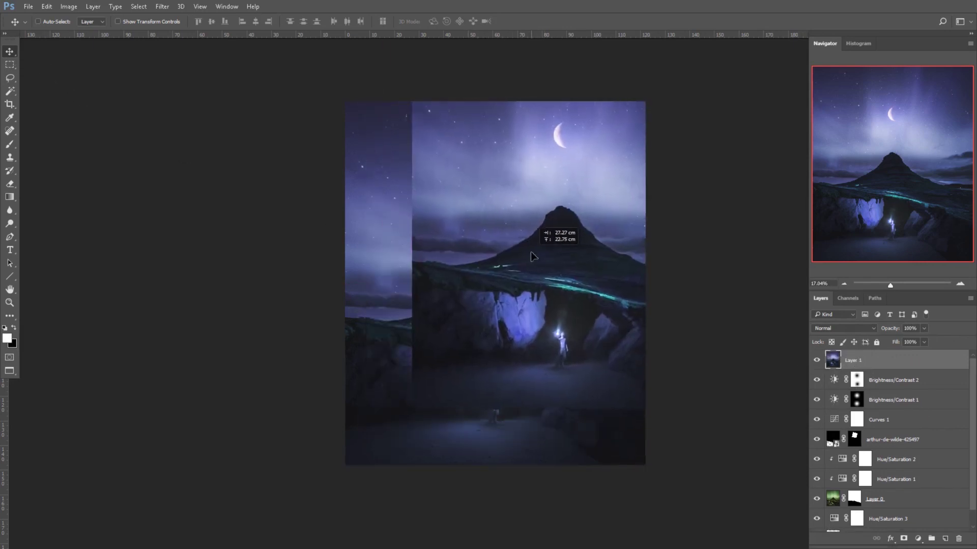
{"action": "key", "text": "ctrl+z"}
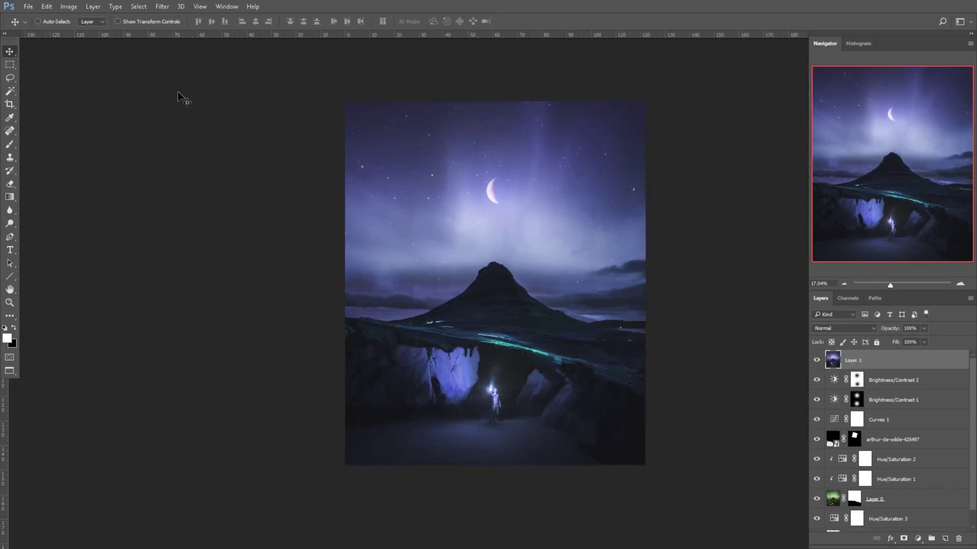
In Camera Raw Filter, raise Exposure to +0.35, add Clarity, and add a dark vignette.
{"action": "left_click", "coordinate": [161, 6]}
{"action": "left_click", "coordinate": [223, 81]}
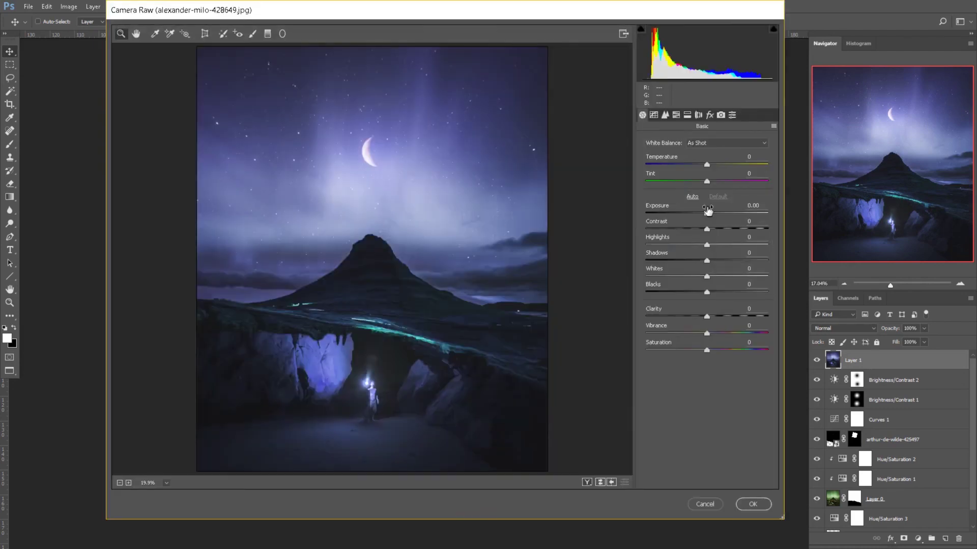
{"action": "left_click_drag", "start_coordinate": [707, 209], "coordinate": [712, 229]}
{"action": "left_click_drag", "start_coordinate": [707, 312], "coordinate": [713, 312]}
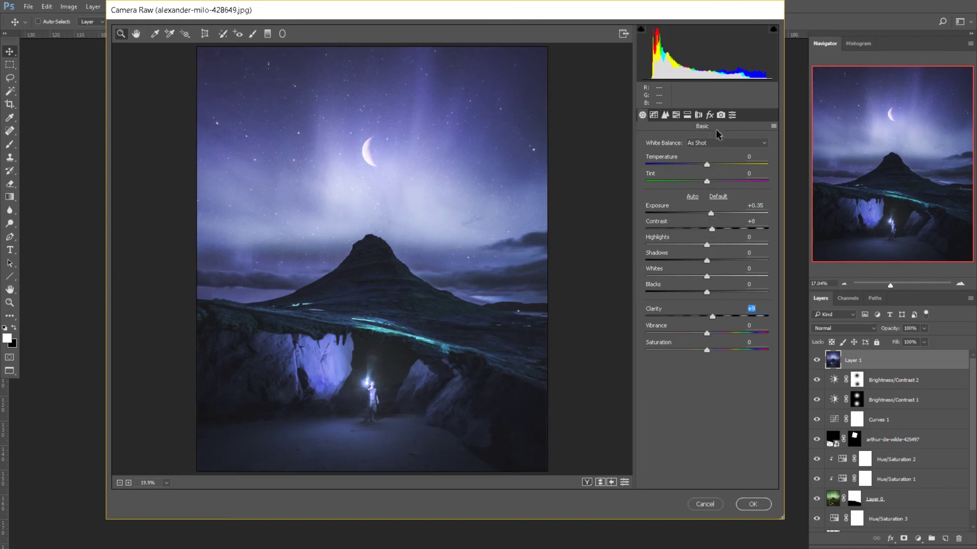
{"action": "left_click", "coordinate": [710, 116]}
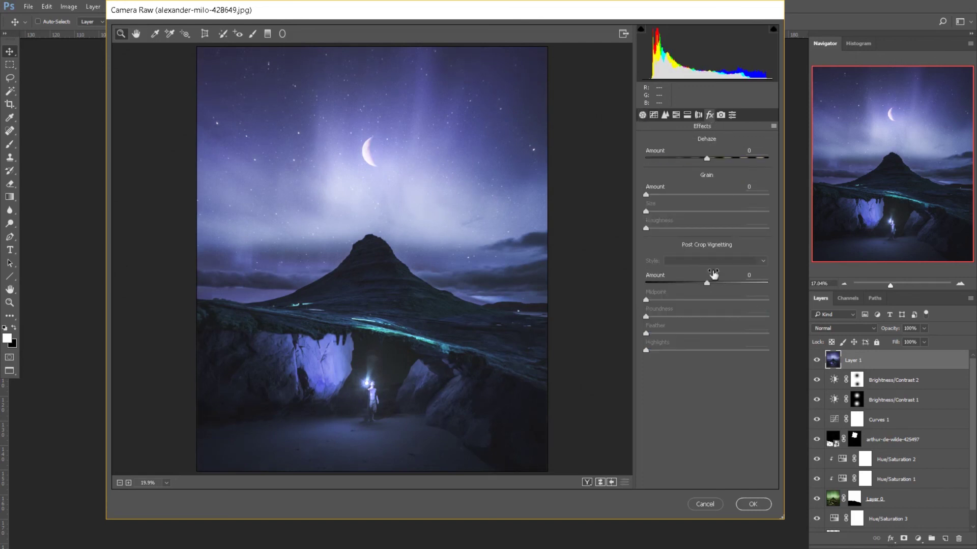
{"action": "left_click_drag", "start_coordinate": [708, 278], "coordinate": [706, 278]}
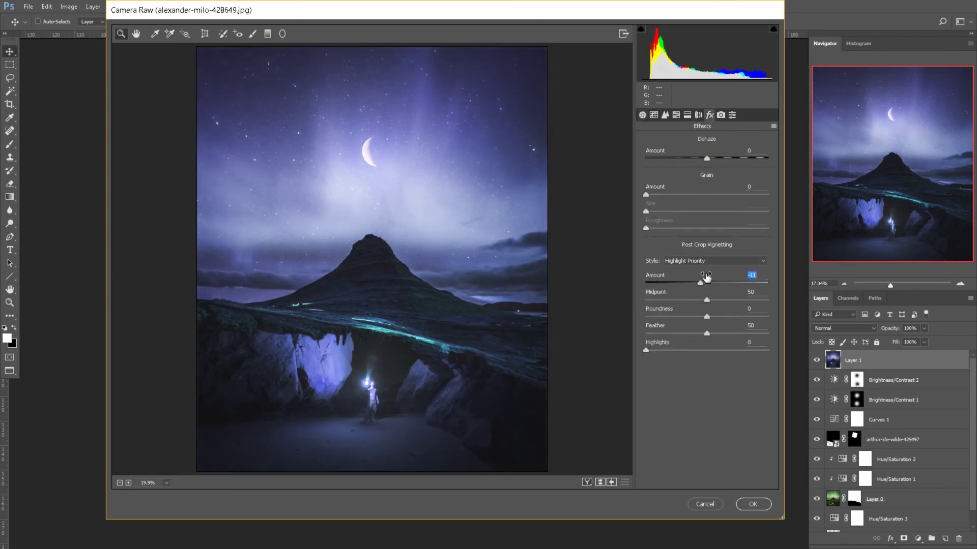
{"action": "left_click", "coordinate": [754, 504]}
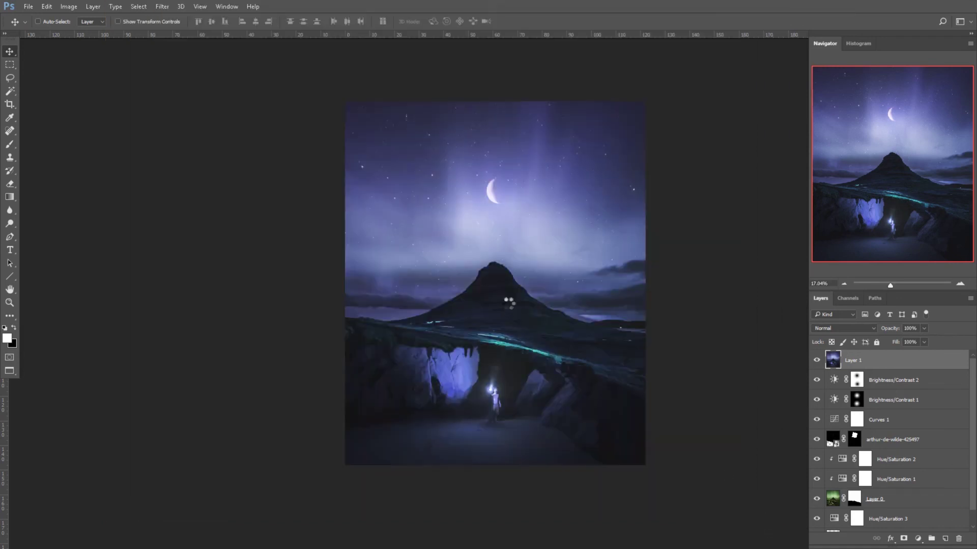